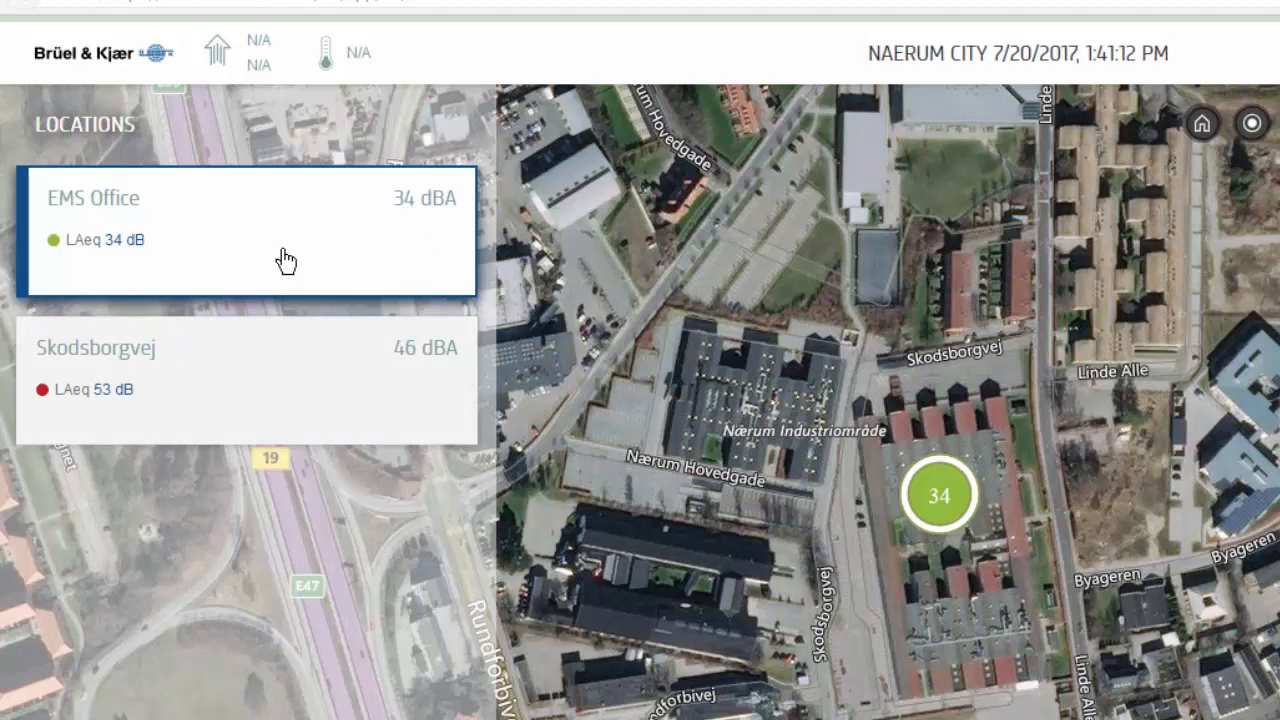
# Open the EMS Office location details, compare its historical and realtime noise charts, and close the details
pyautogui.click(150, 222)
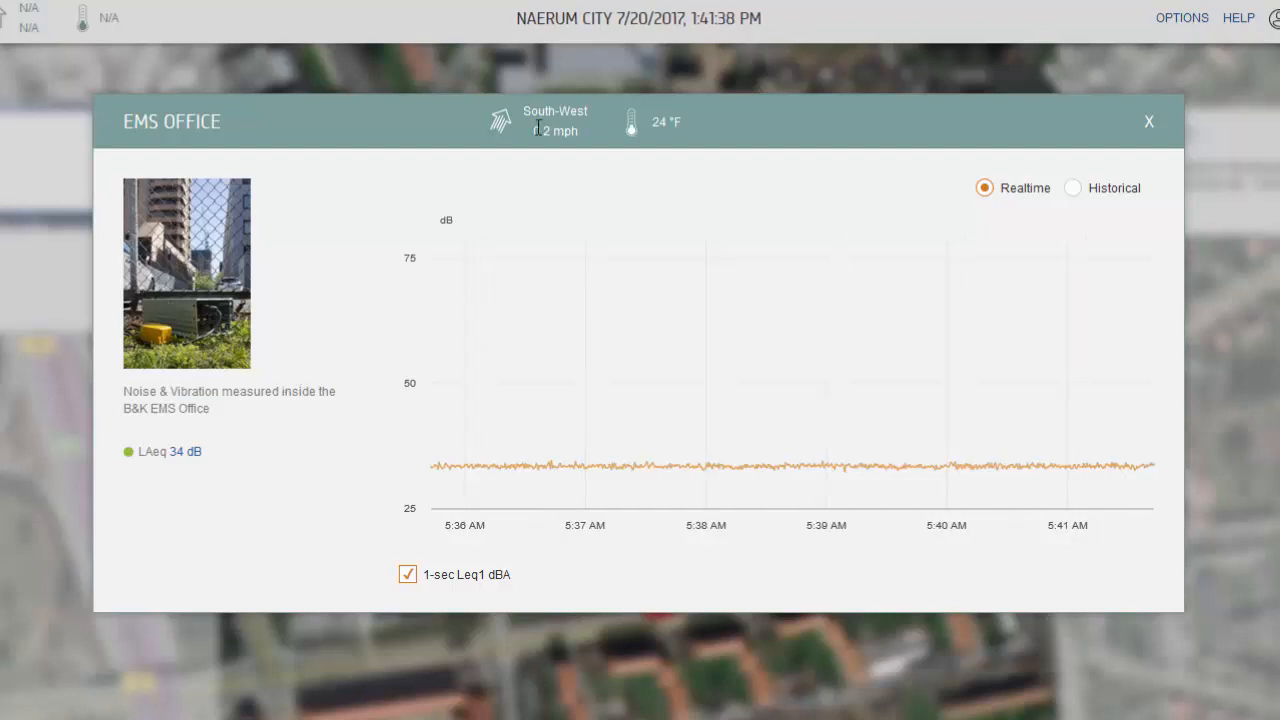
pyautogui.click(1074, 190)
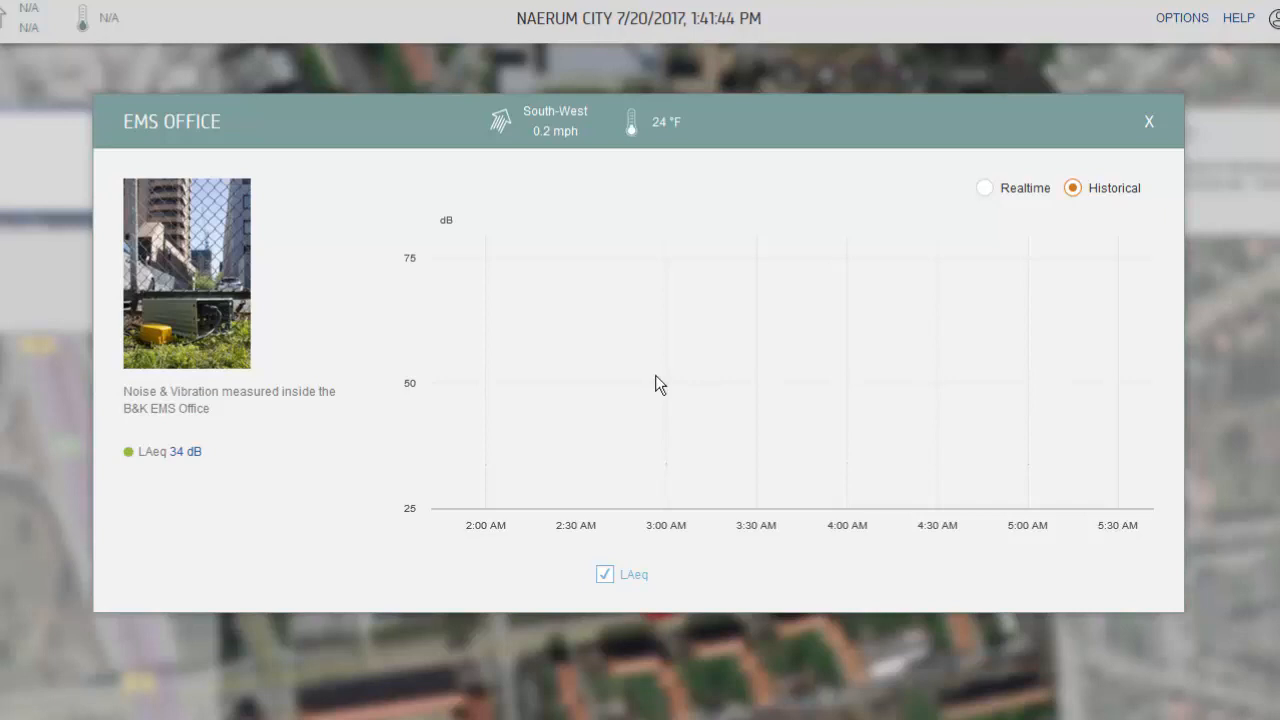
pyautogui.click(601, 576)
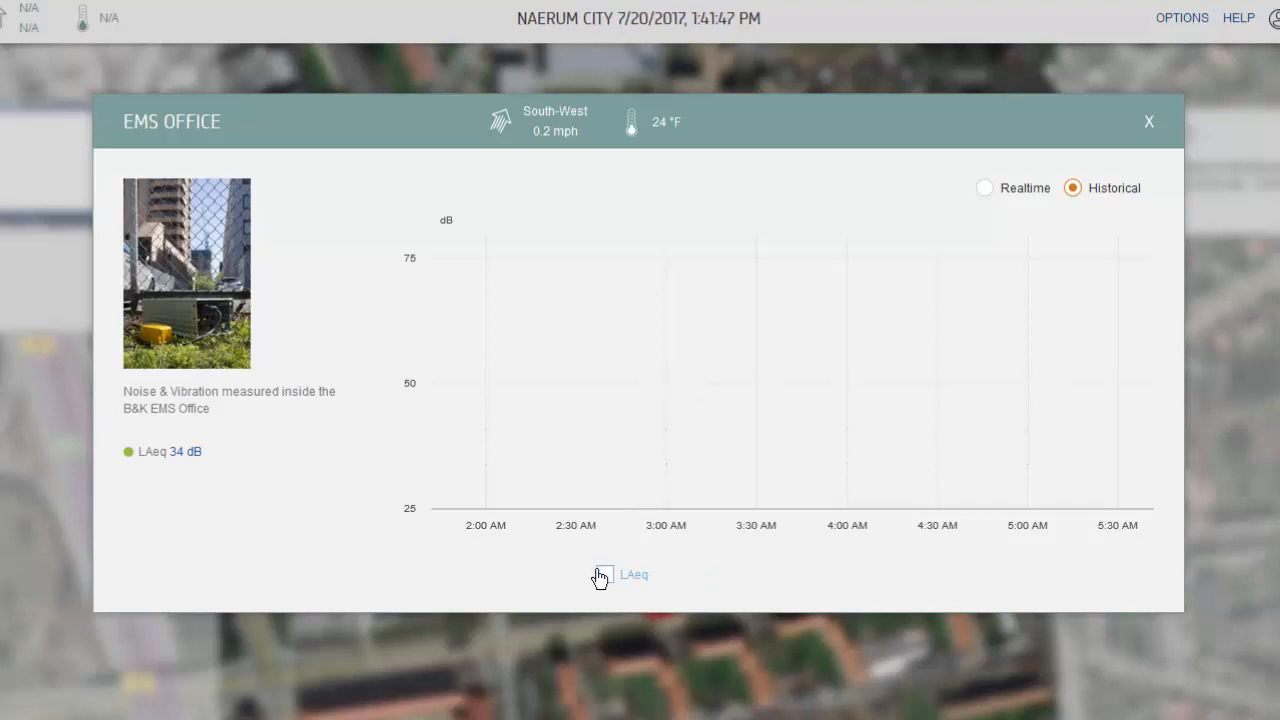
pyautogui.click(987, 190)
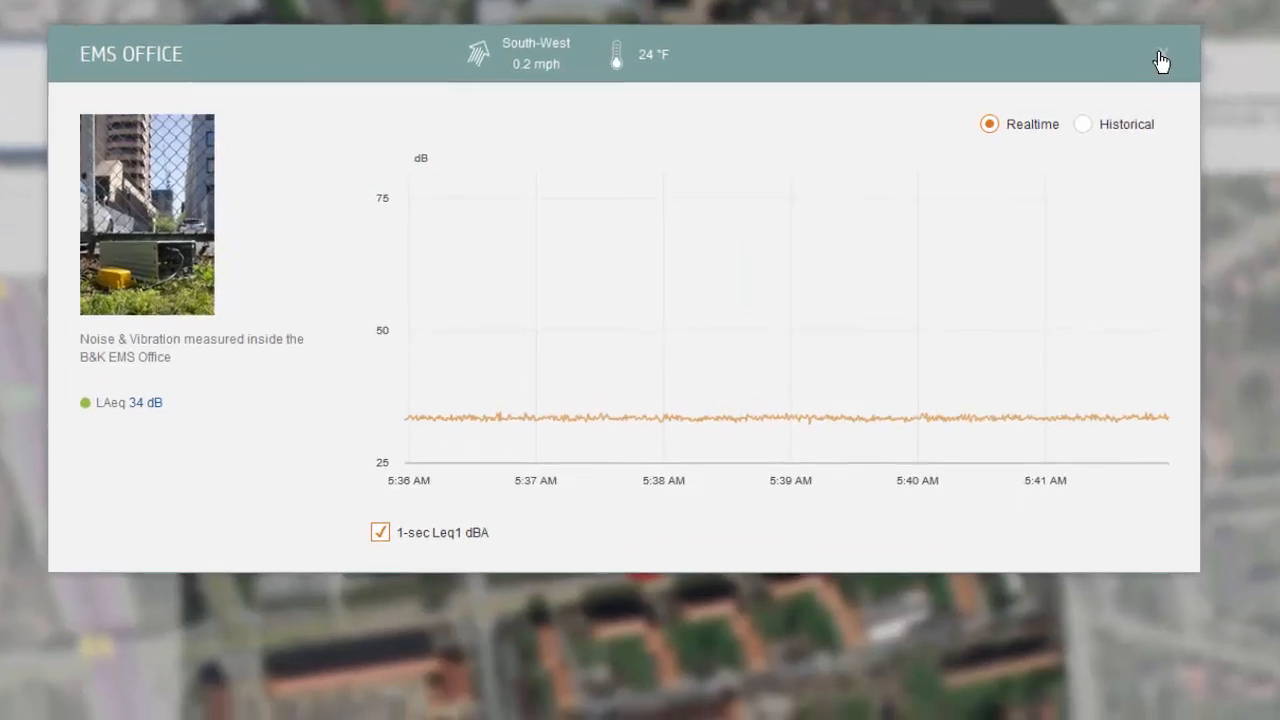
pyautogui.click(1153, 122)
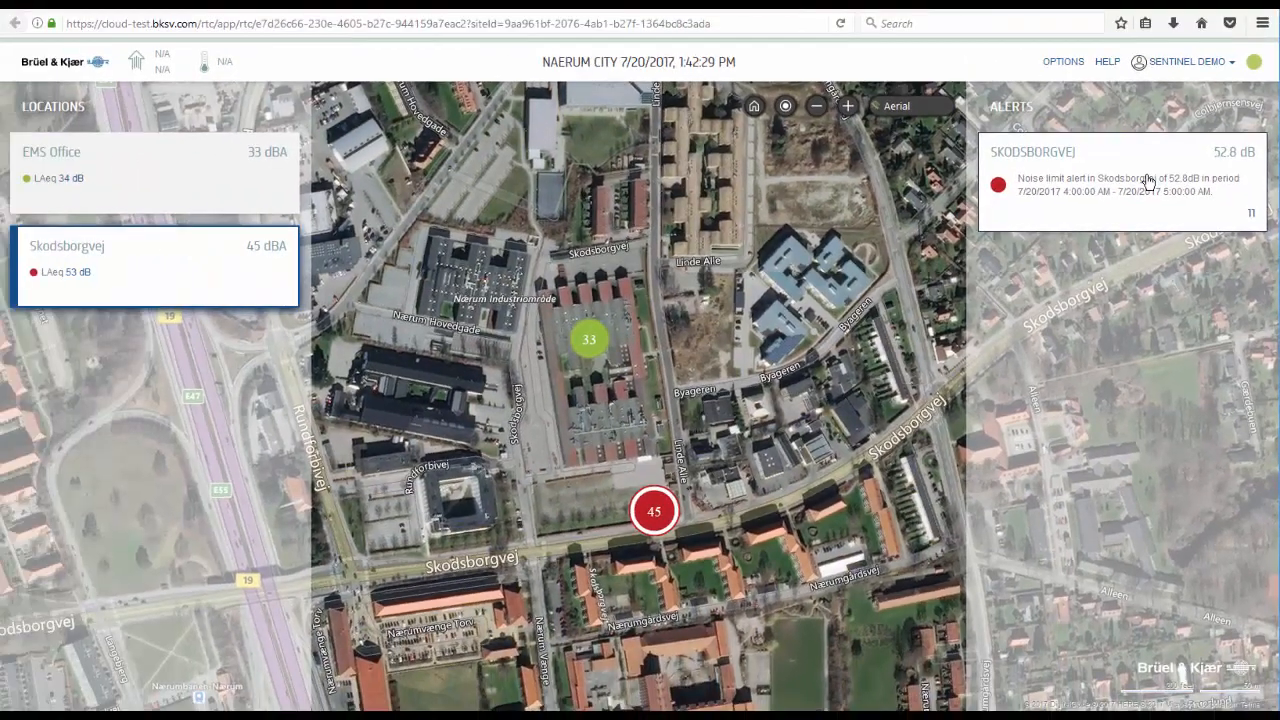
pyautogui.click(1092, 145)
pyautogui.click(324, 258)
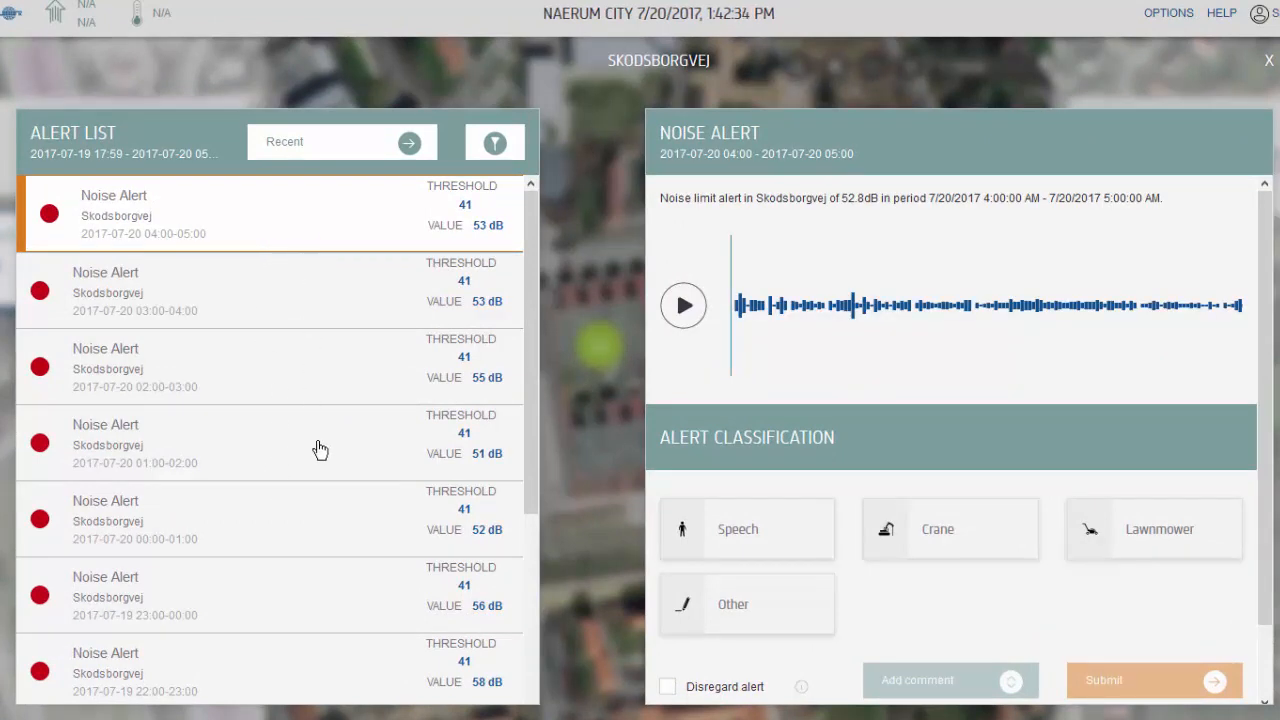
pyautogui.click(203, 305)
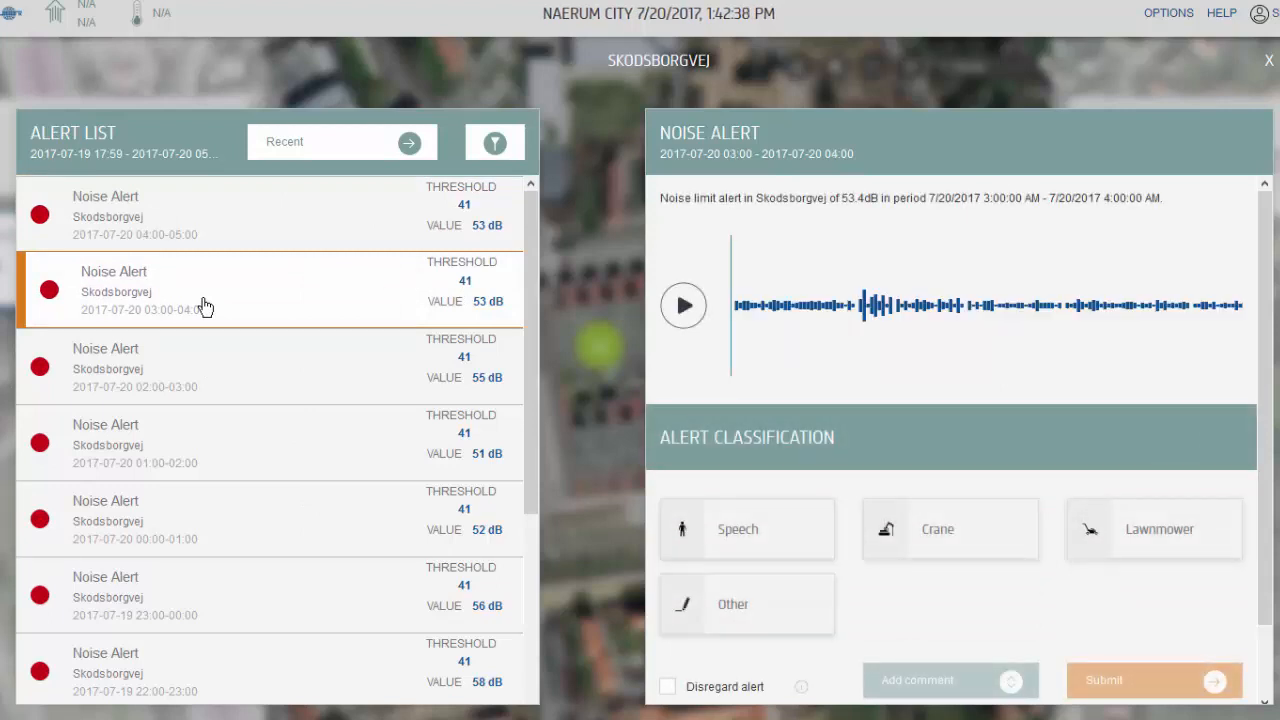
# Review the alert filtering period, ordering and sorting options, and return to the alert list without filtering
pyautogui.click(495, 146)
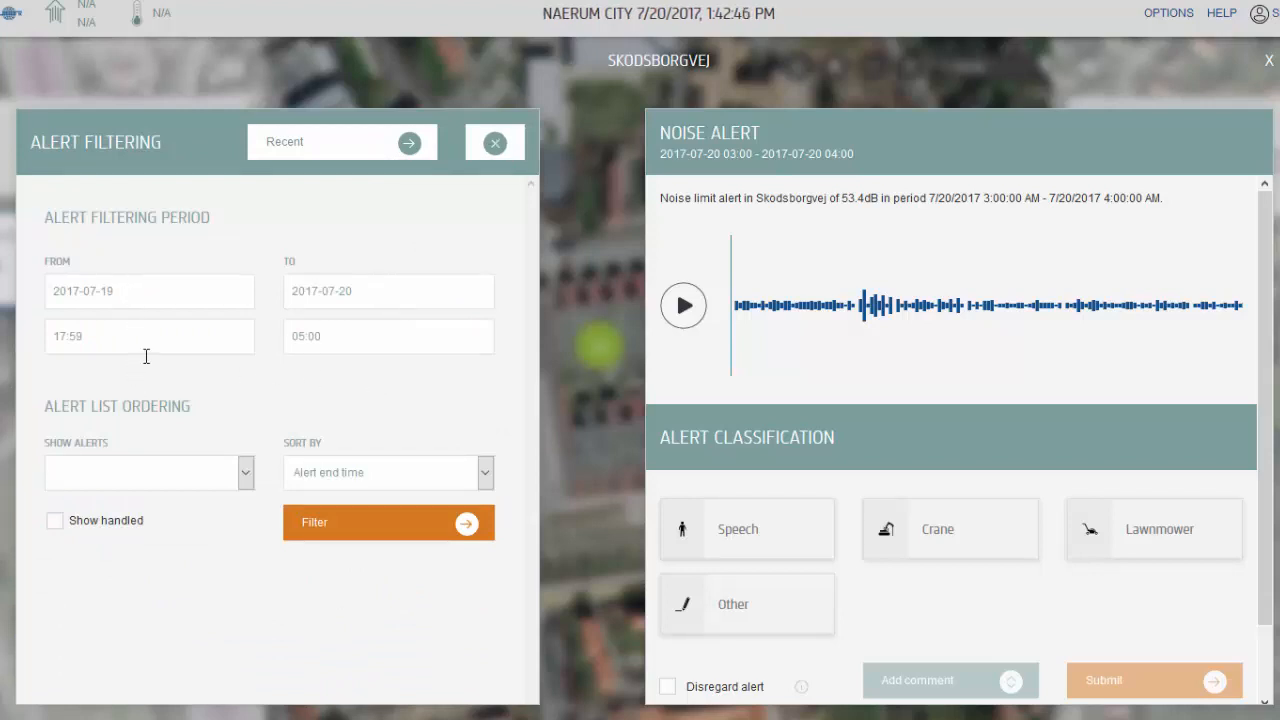
pyautogui.click(246, 474)
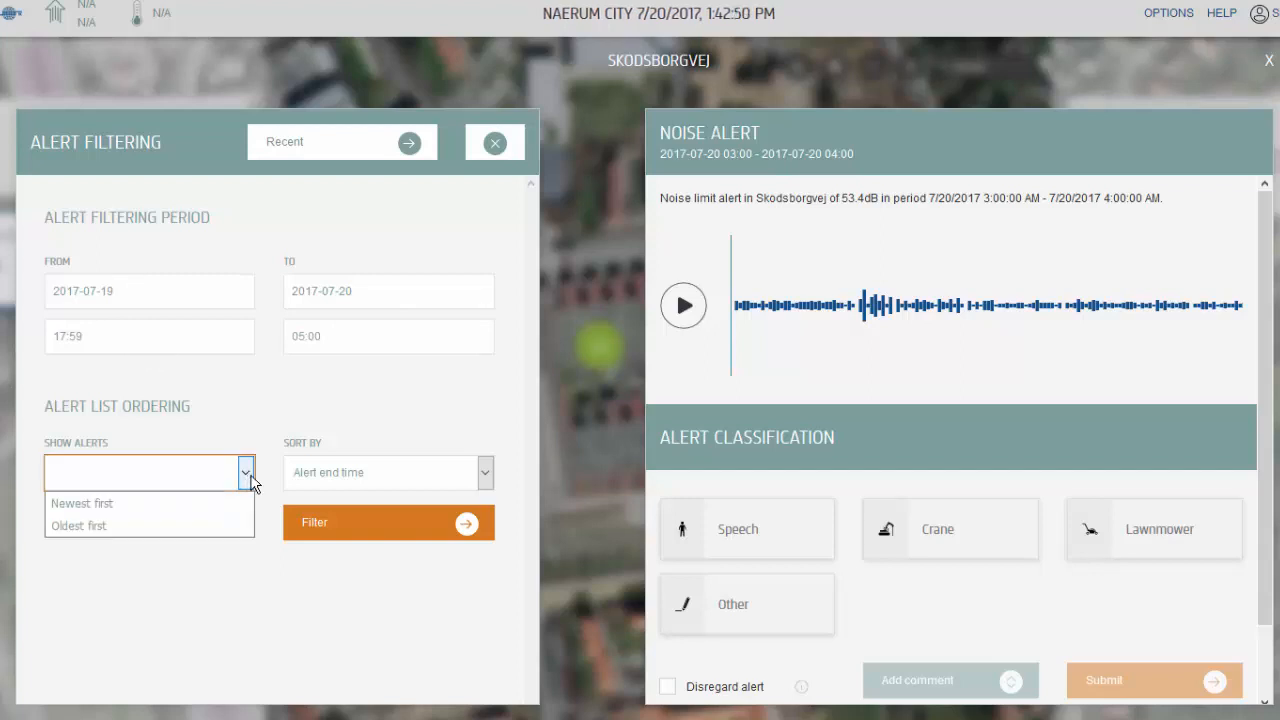
pyautogui.click(249, 478)
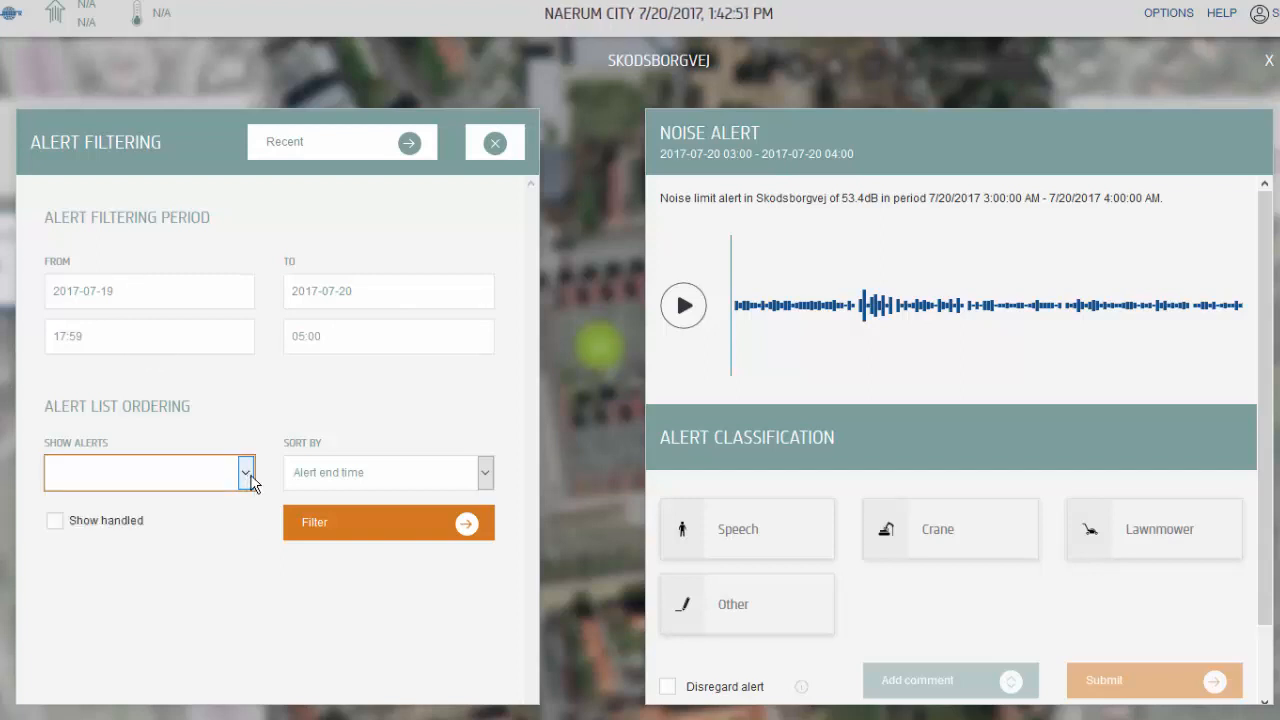
pyautogui.click(487, 474)
pyautogui.click(487, 474)
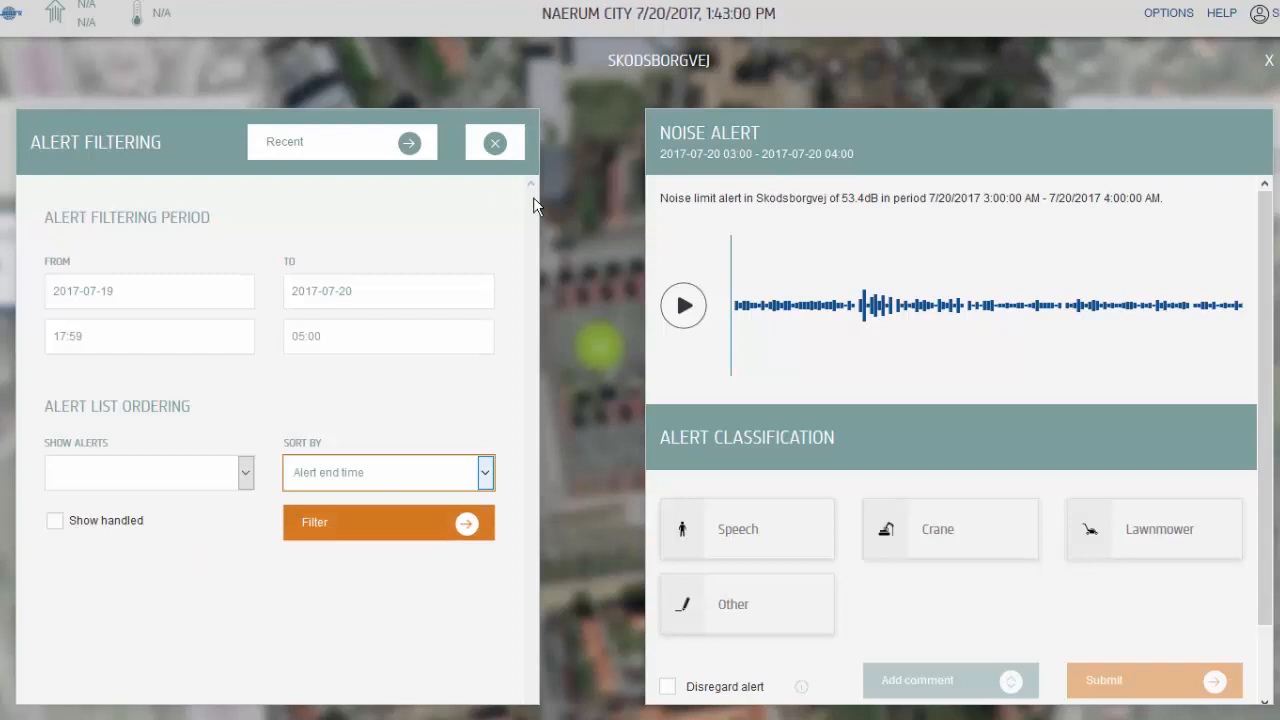
pyautogui.click(494, 142)
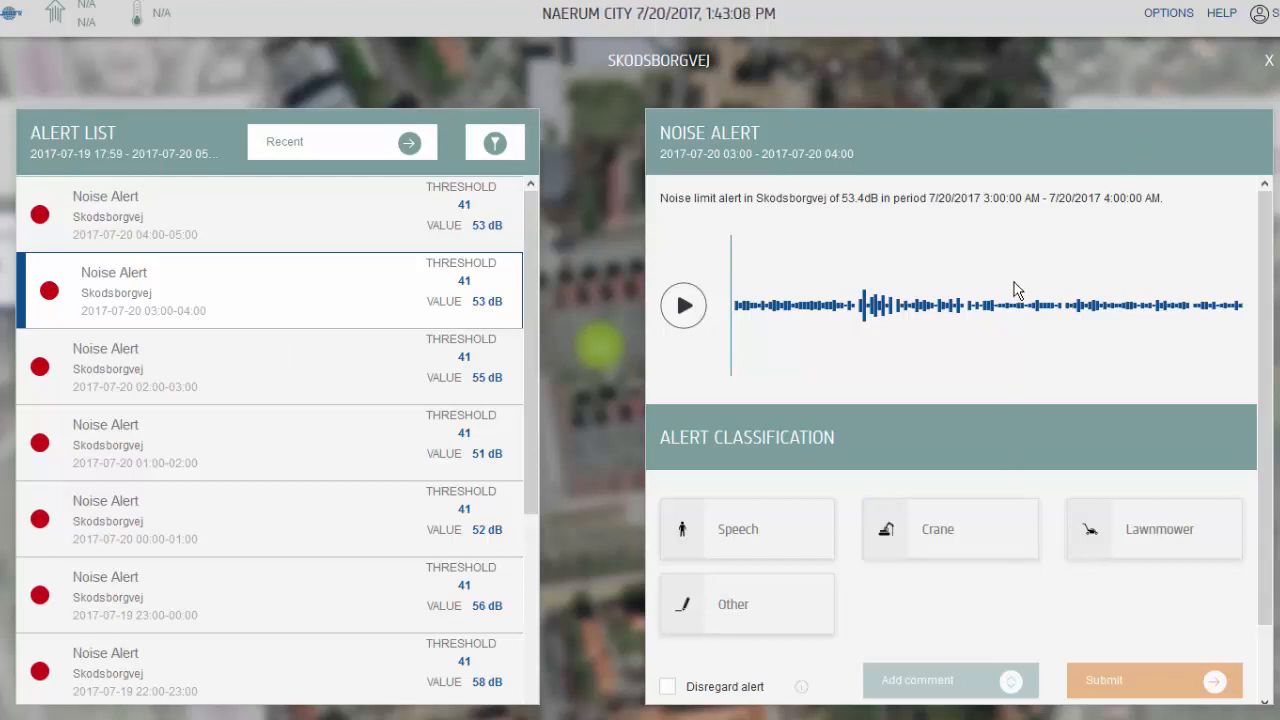
# Play part of the selected alert's audio recording, pause it, and classify the alert as Other
pyautogui.click(684, 305)
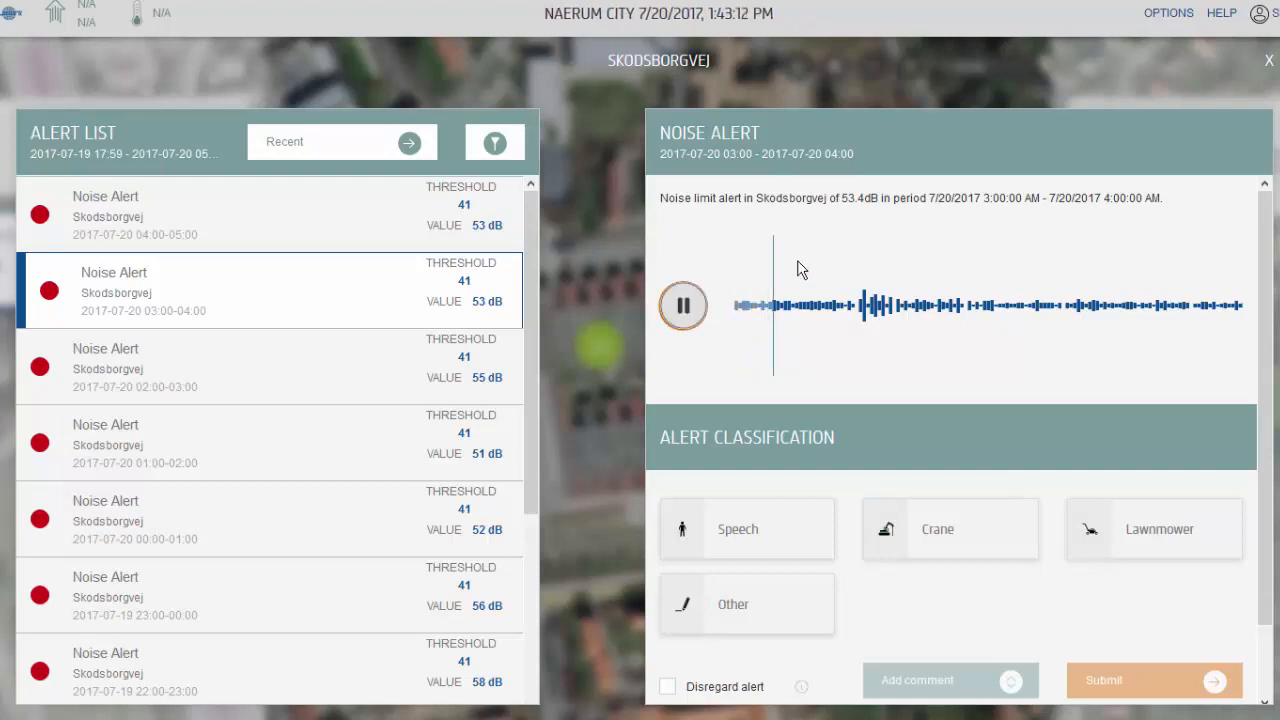
pyautogui.click(686, 312)
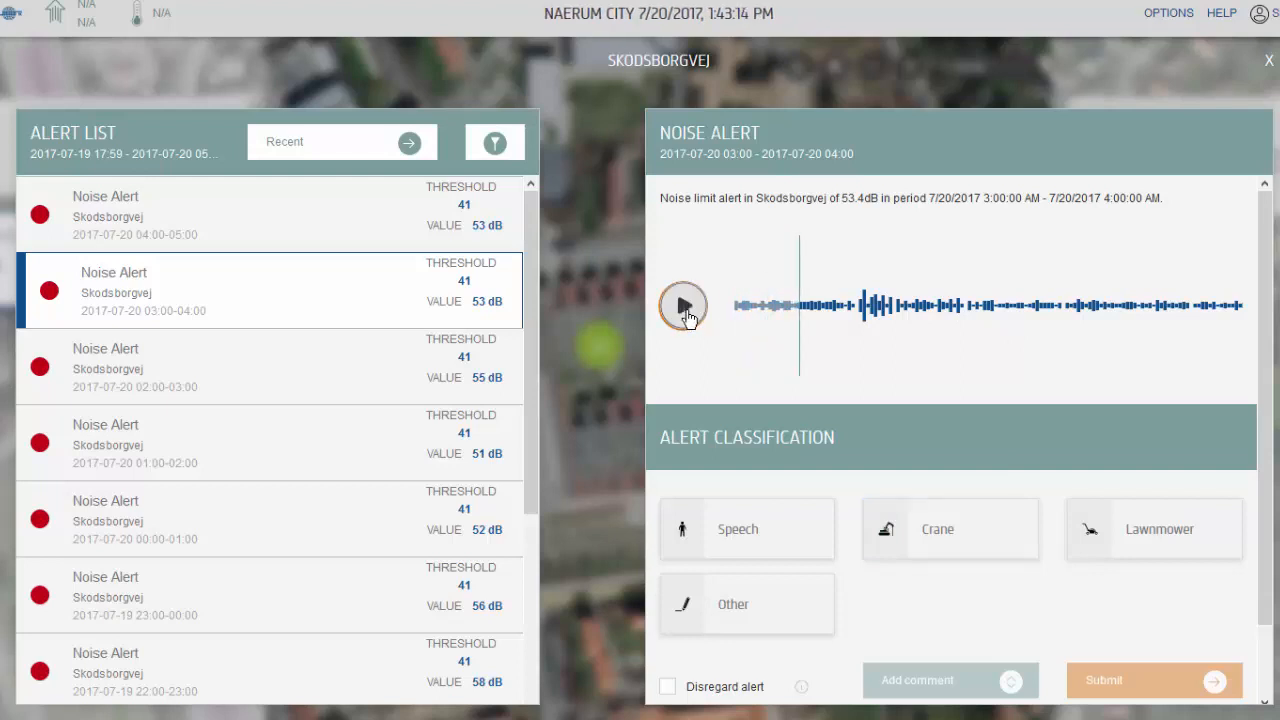
pyautogui.click(720, 507)
pyautogui.click(868, 525)
pyautogui.click(1131, 523)
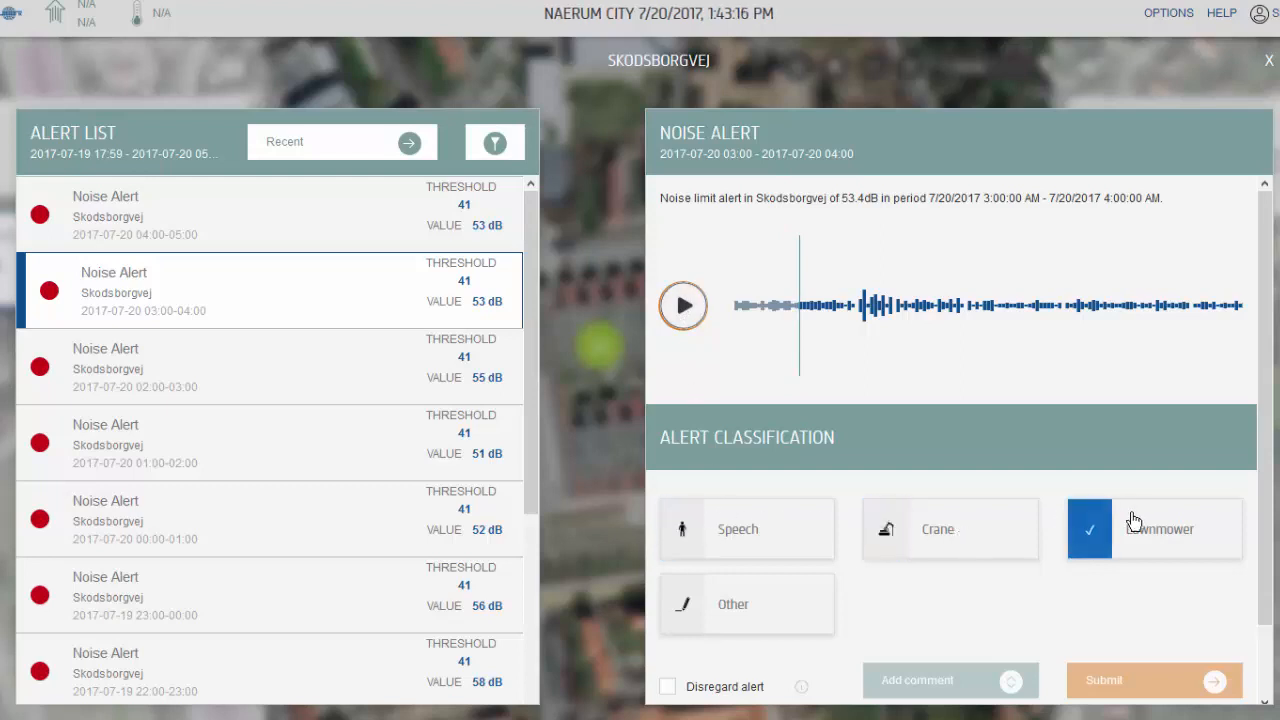
pyautogui.click(815, 584)
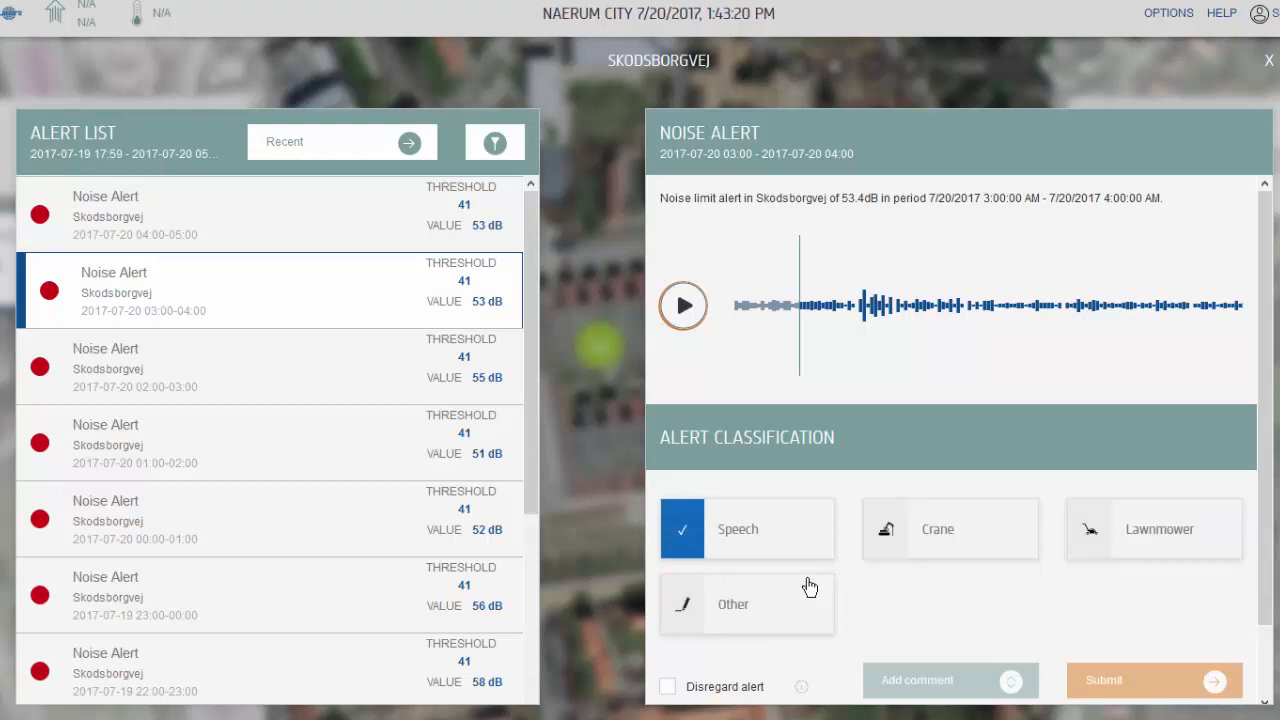
pyautogui.click(808, 590)
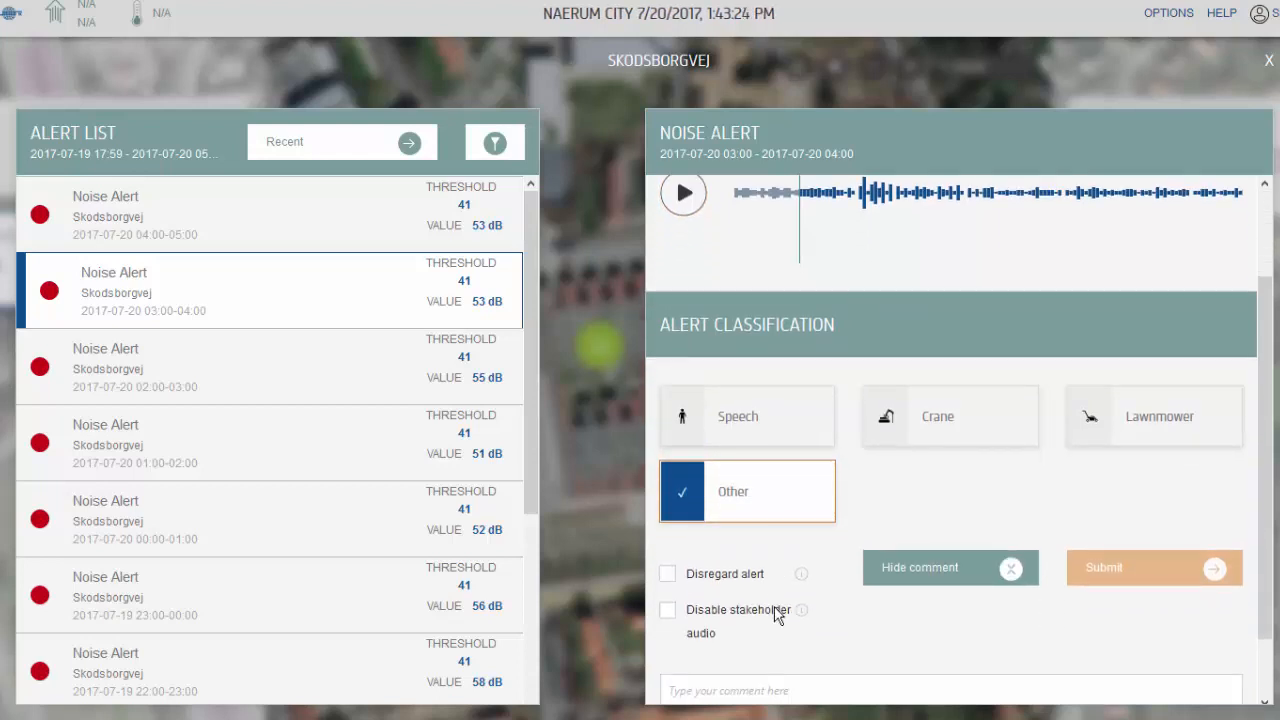
# Add the comment "Dropped box" to the alert, collapse the comment field, and submit the classification
pyautogui.scroll(-1, 778, 614)
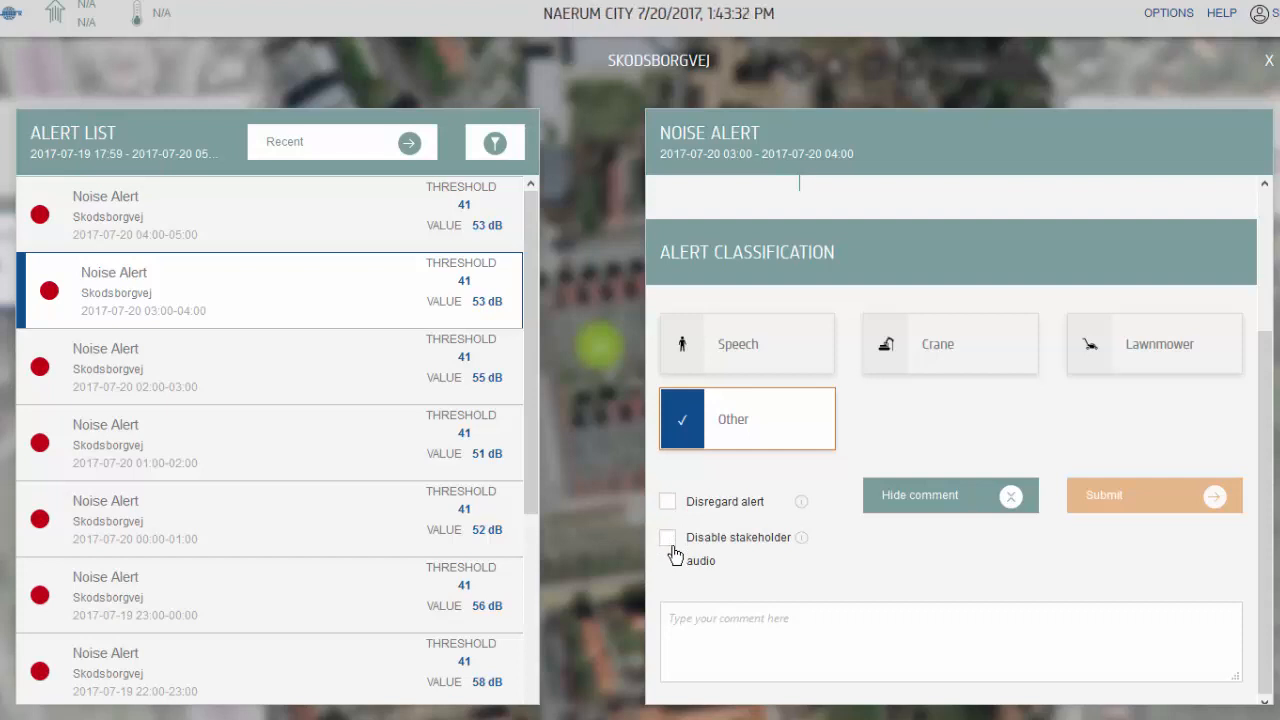
pyautogui.click(783, 642)
pyautogui.write('Dropped box')
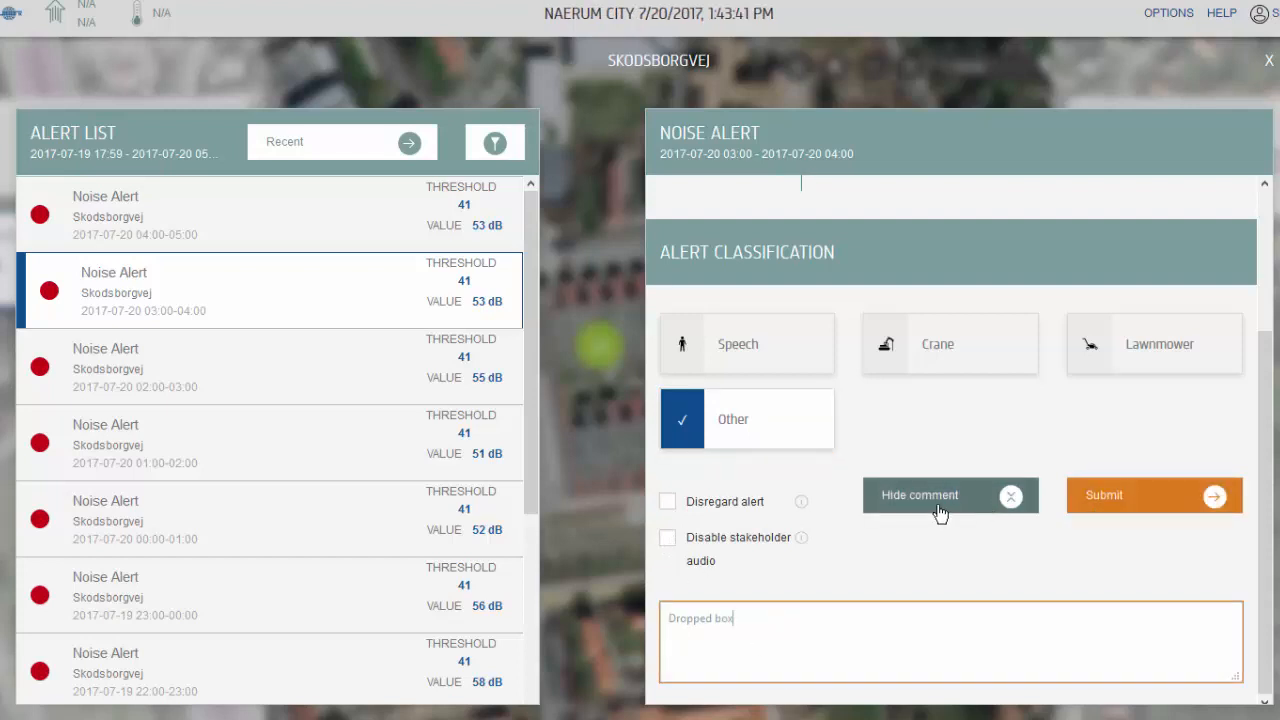
pyautogui.click(942, 513)
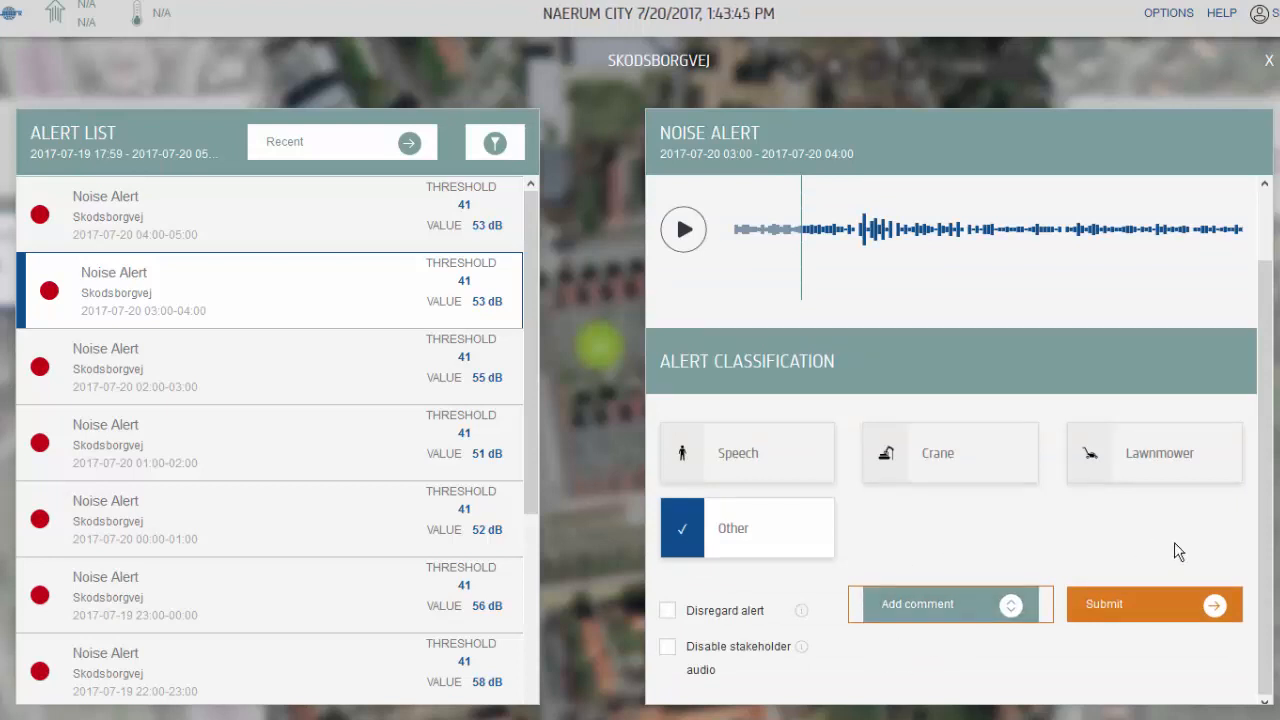
pyautogui.click(1213, 604)
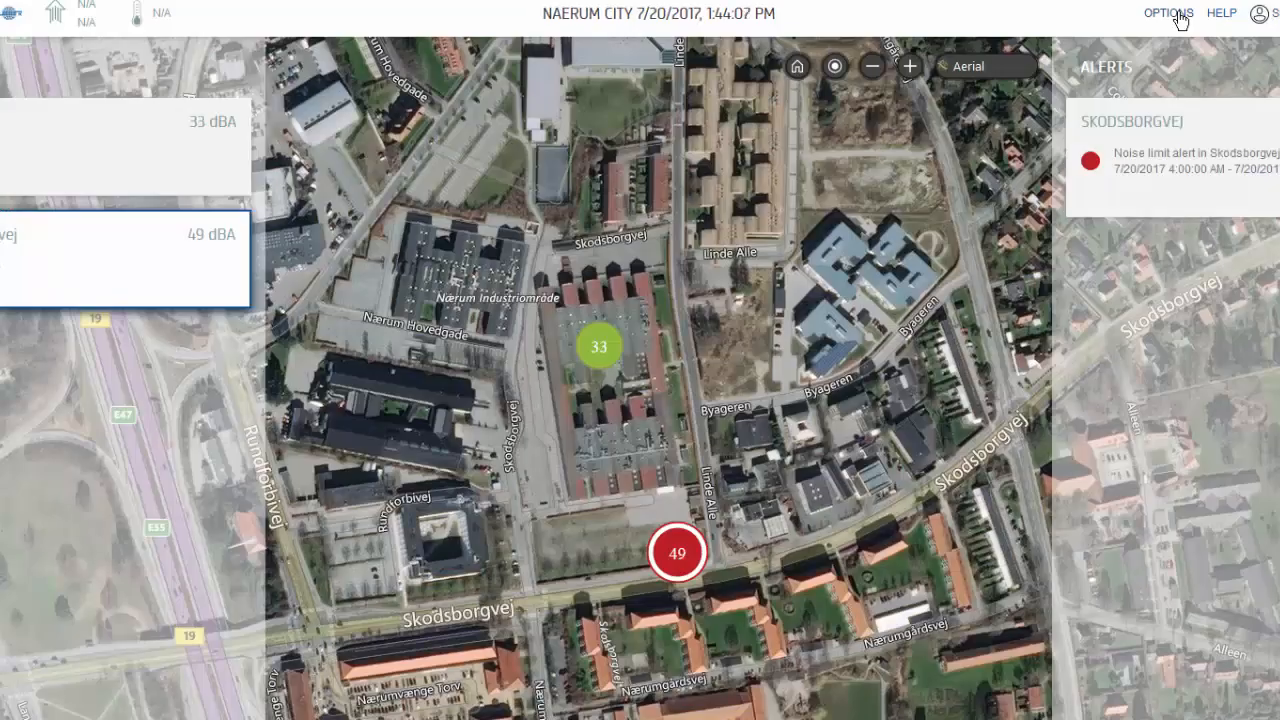
# Examine the alert sound, weather display and chart options, and close the options without applying changes
pyautogui.click(1172, 16)
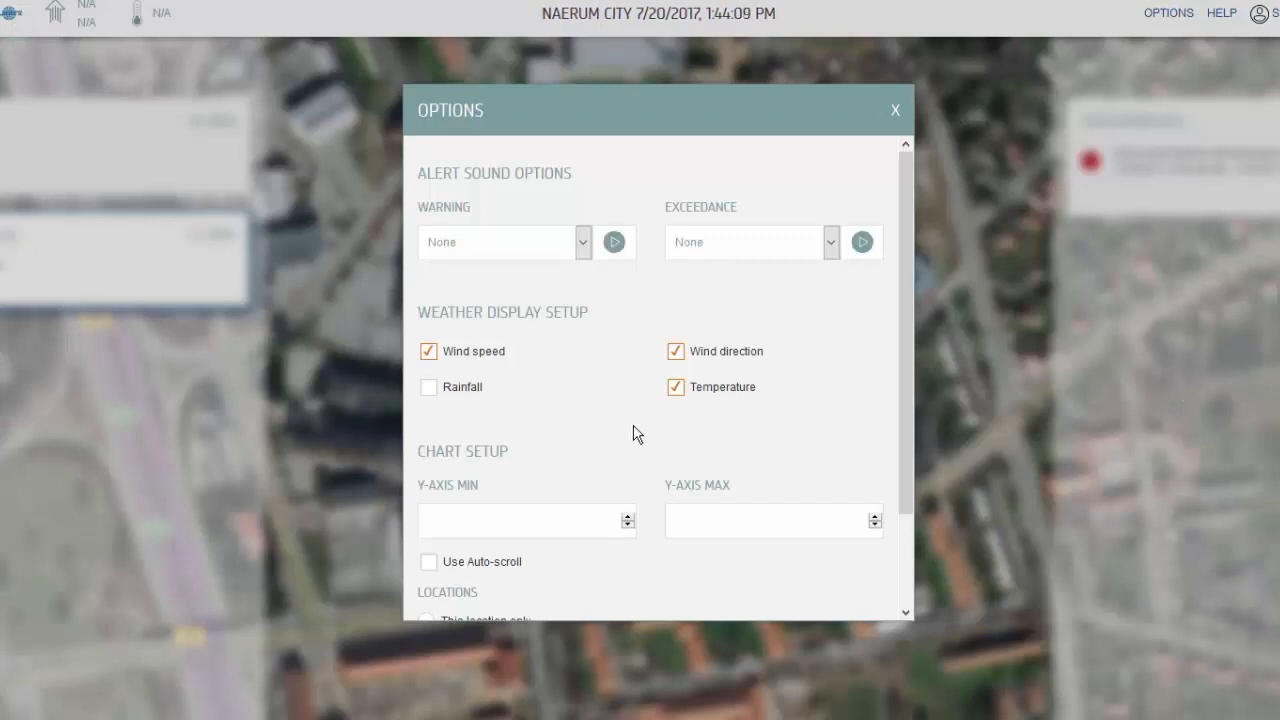
pyautogui.click(584, 242)
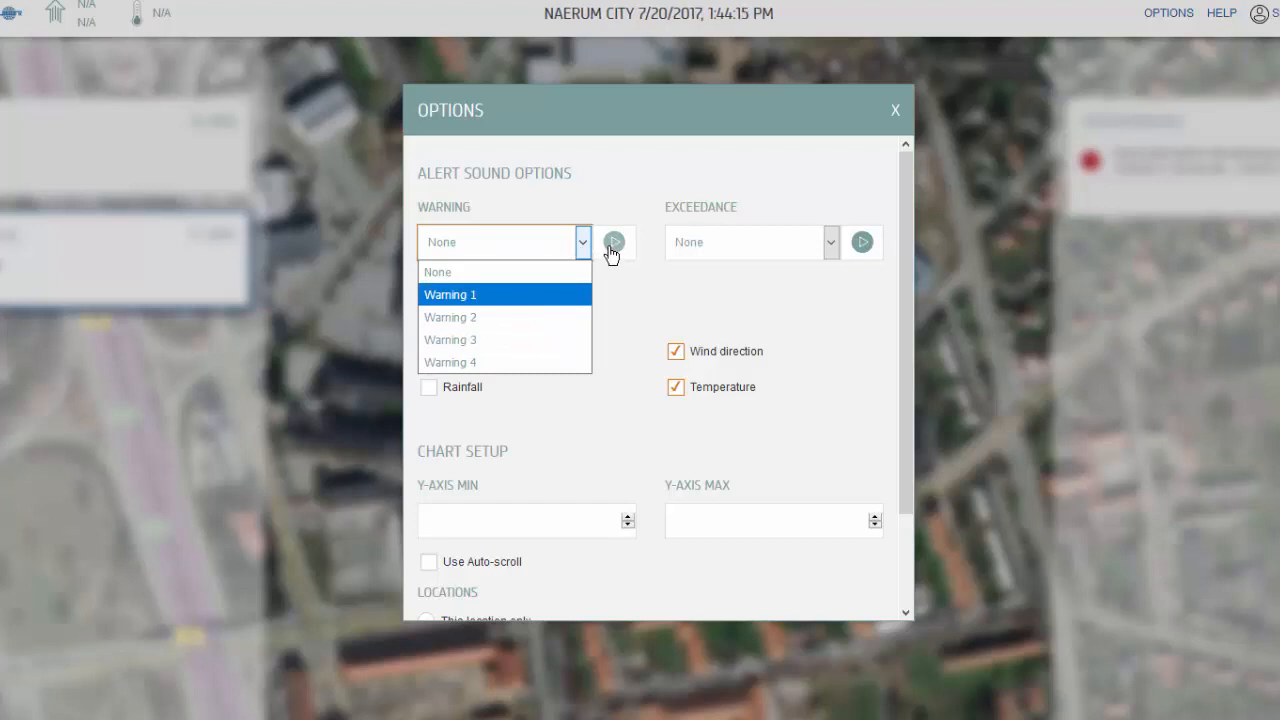
pyautogui.click(830, 243)
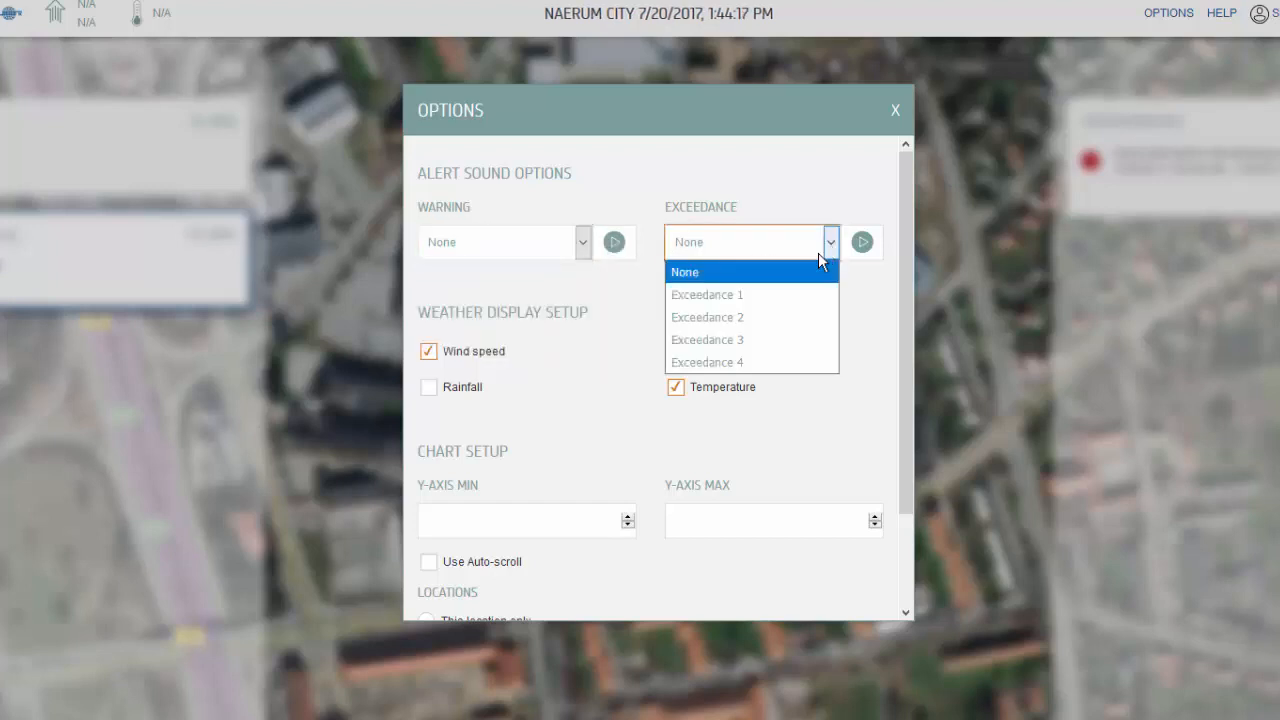
pyautogui.click(510, 388)
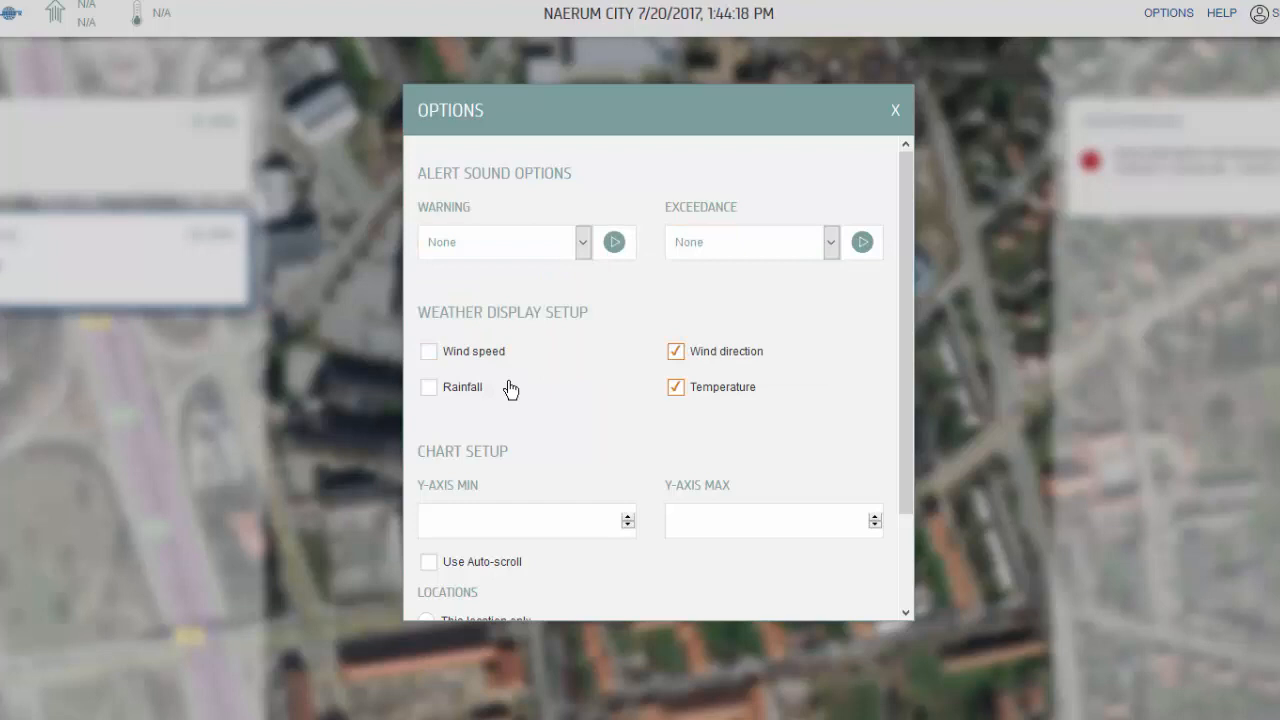
pyautogui.click(429, 351)
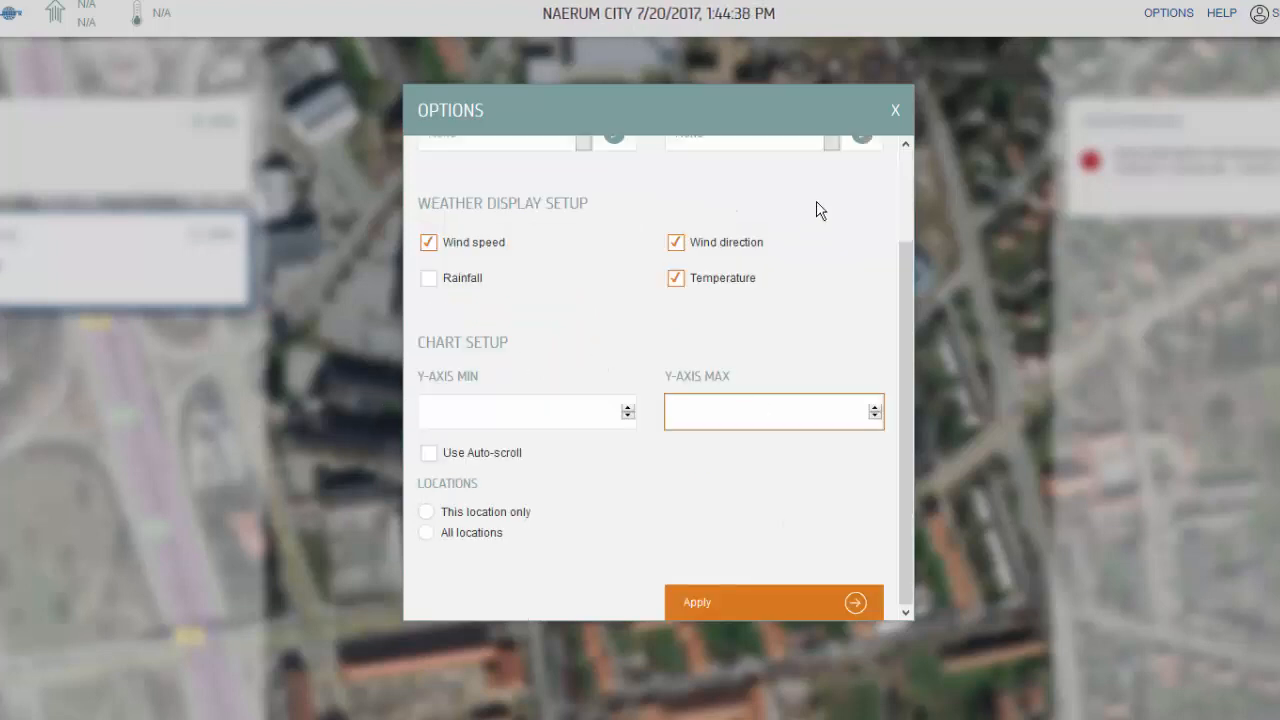
pyautogui.click(893, 112)
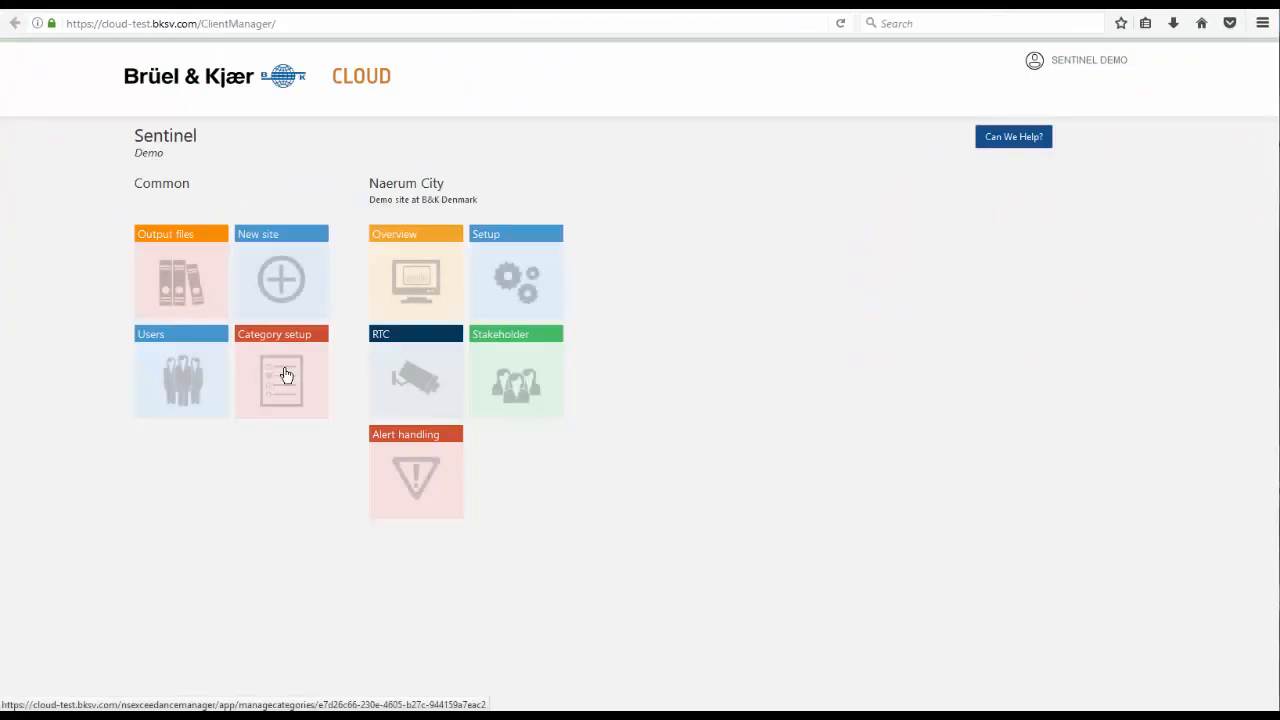
# Open the alert category setup from the cloud home page and open the Lawnmower category for editing
pyautogui.click(277, 390)
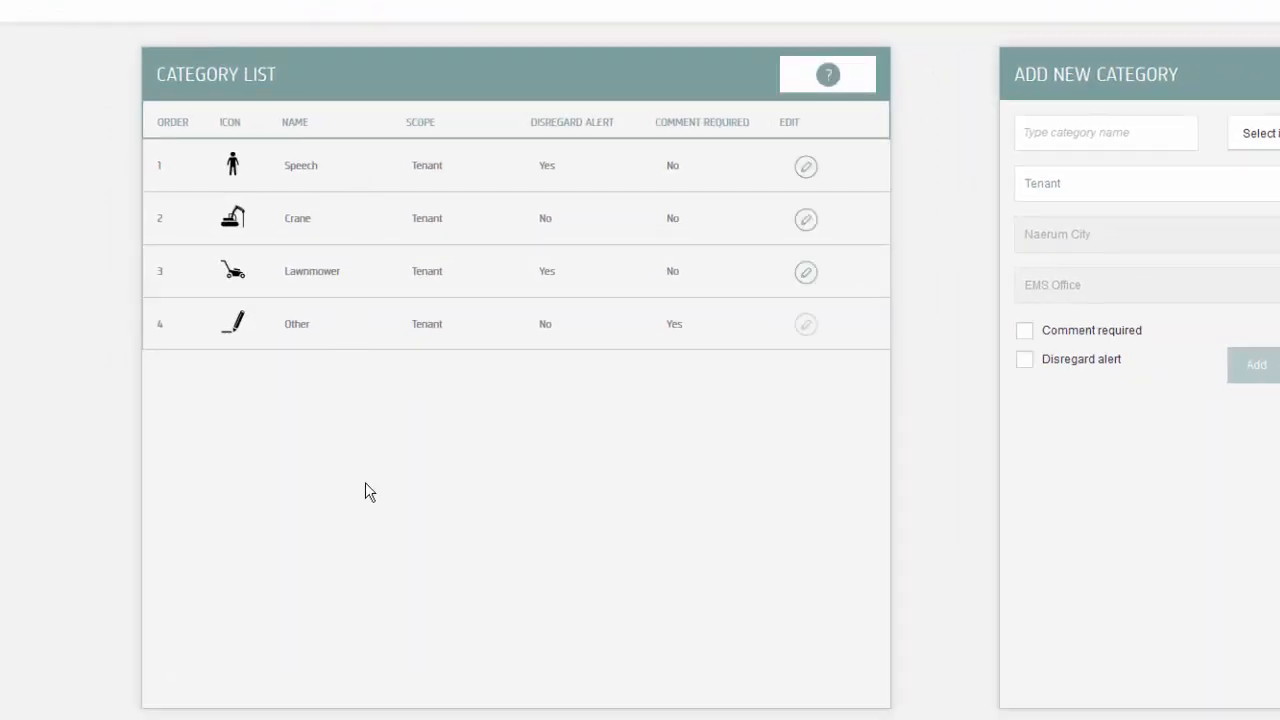
pyautogui.moveTo(455, 282); pyautogui.dragTo(421, 285)
pyautogui.click(806, 273)
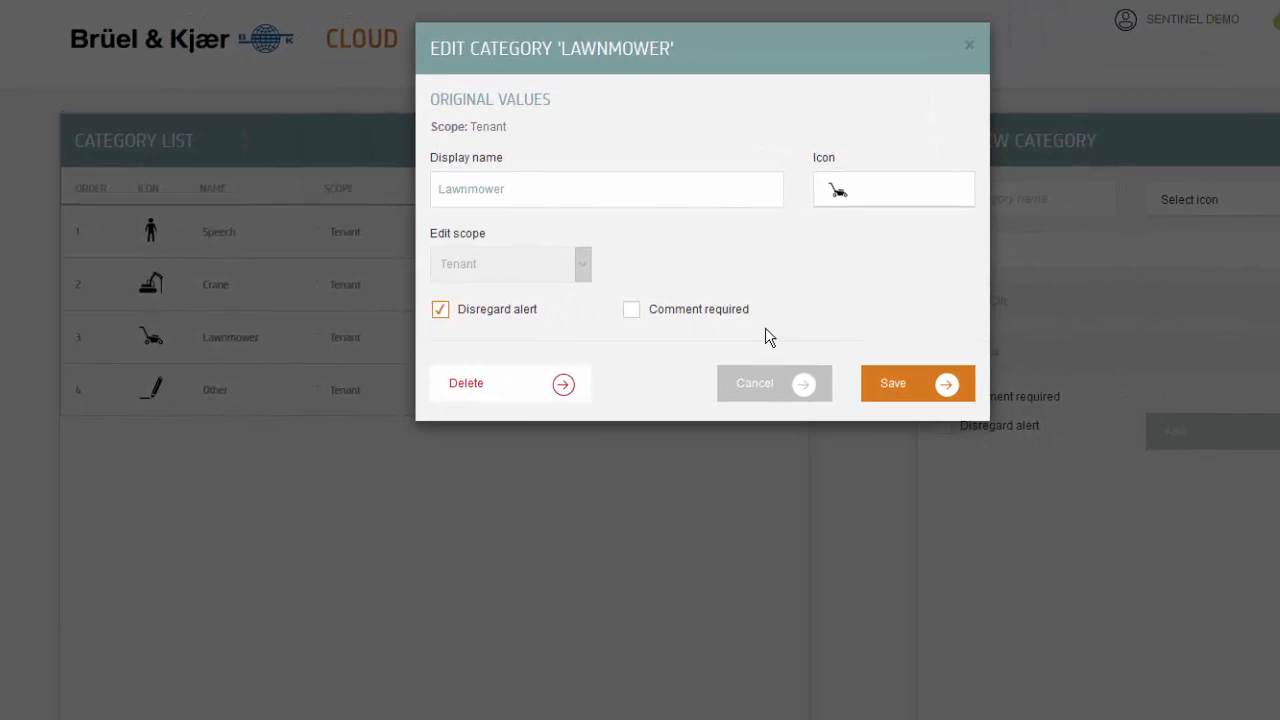
# Review the Lawnmower category's display name, available icons and comment requirement, and save the category as it is
pyautogui.click(606, 198)
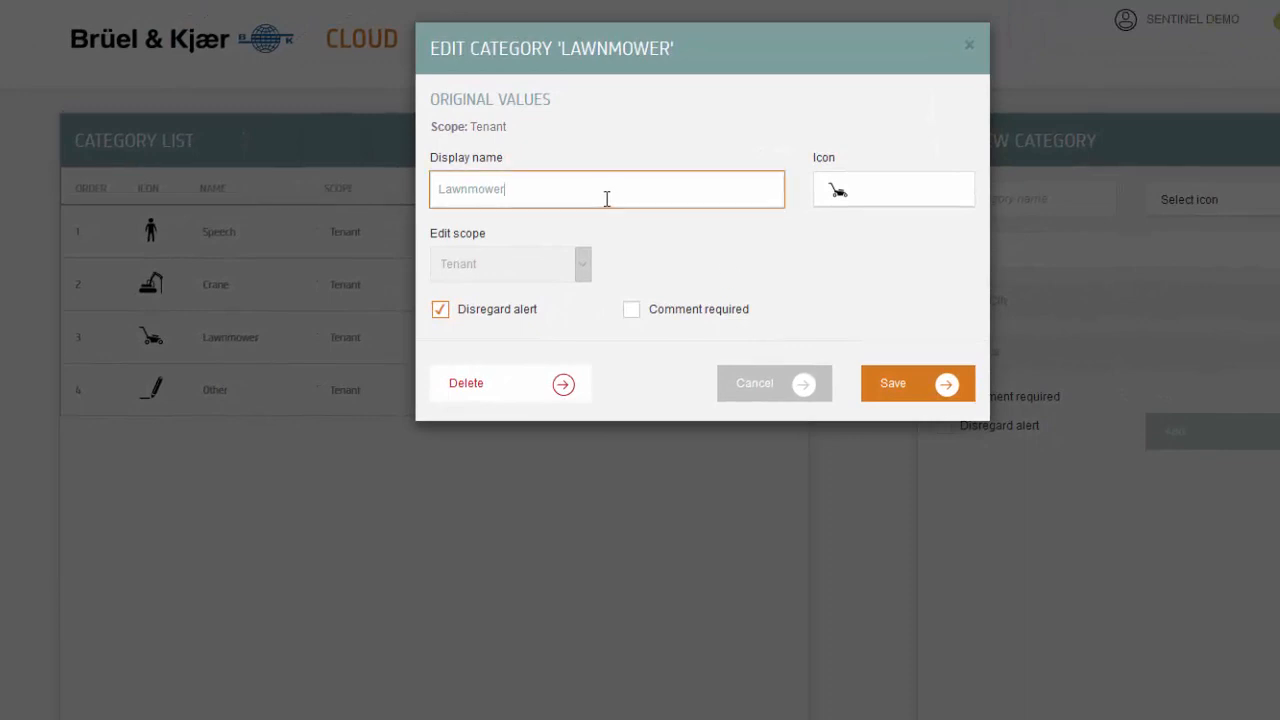
pyautogui.click(915, 199)
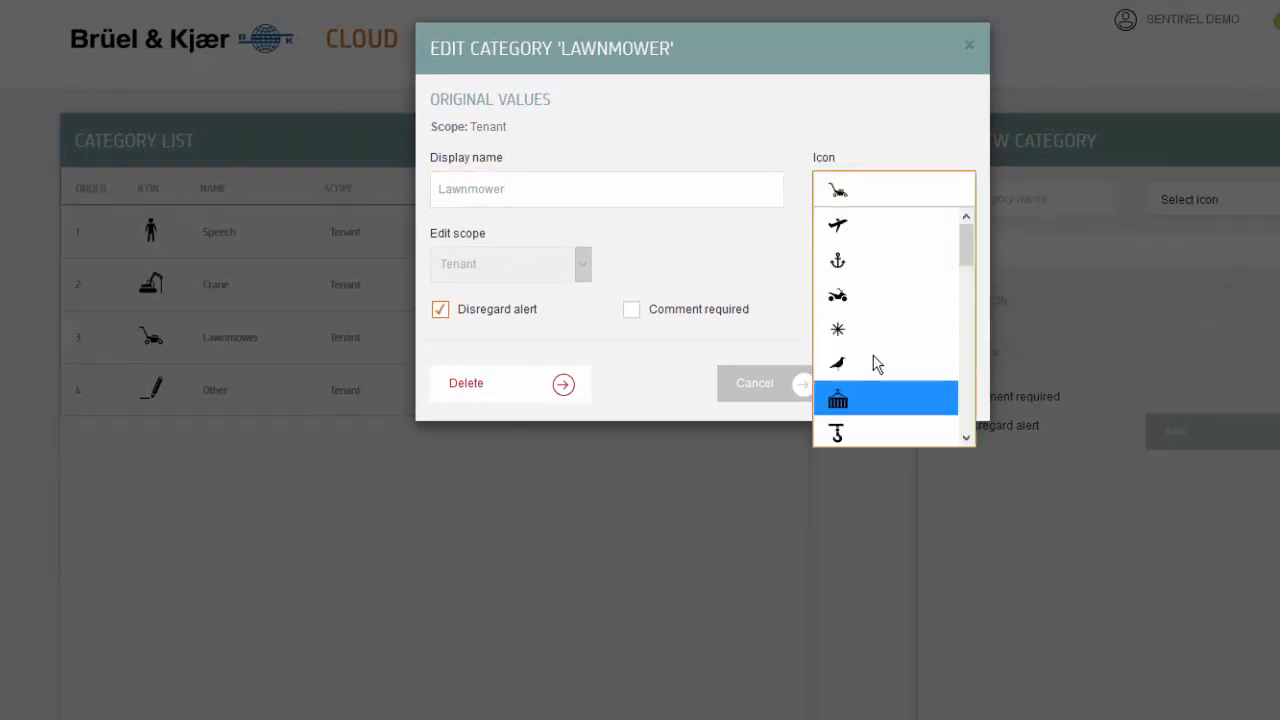
pyautogui.click(884, 200)
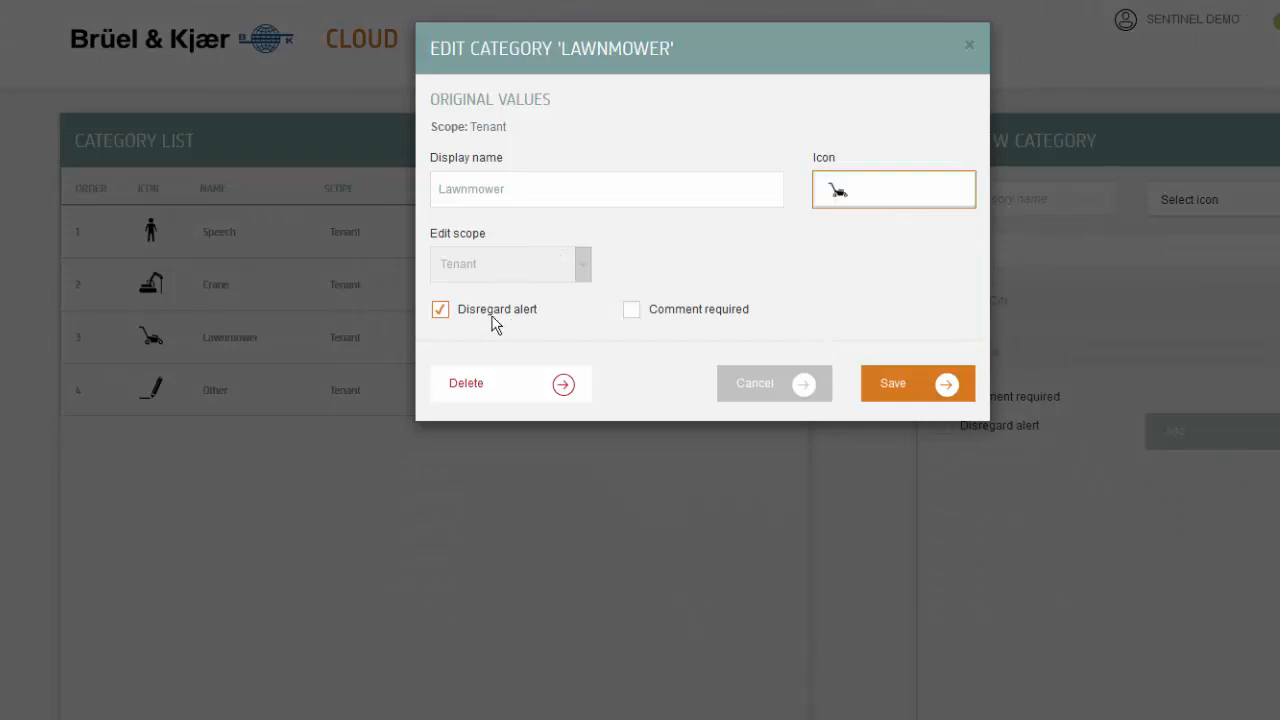
pyautogui.click(632, 310)
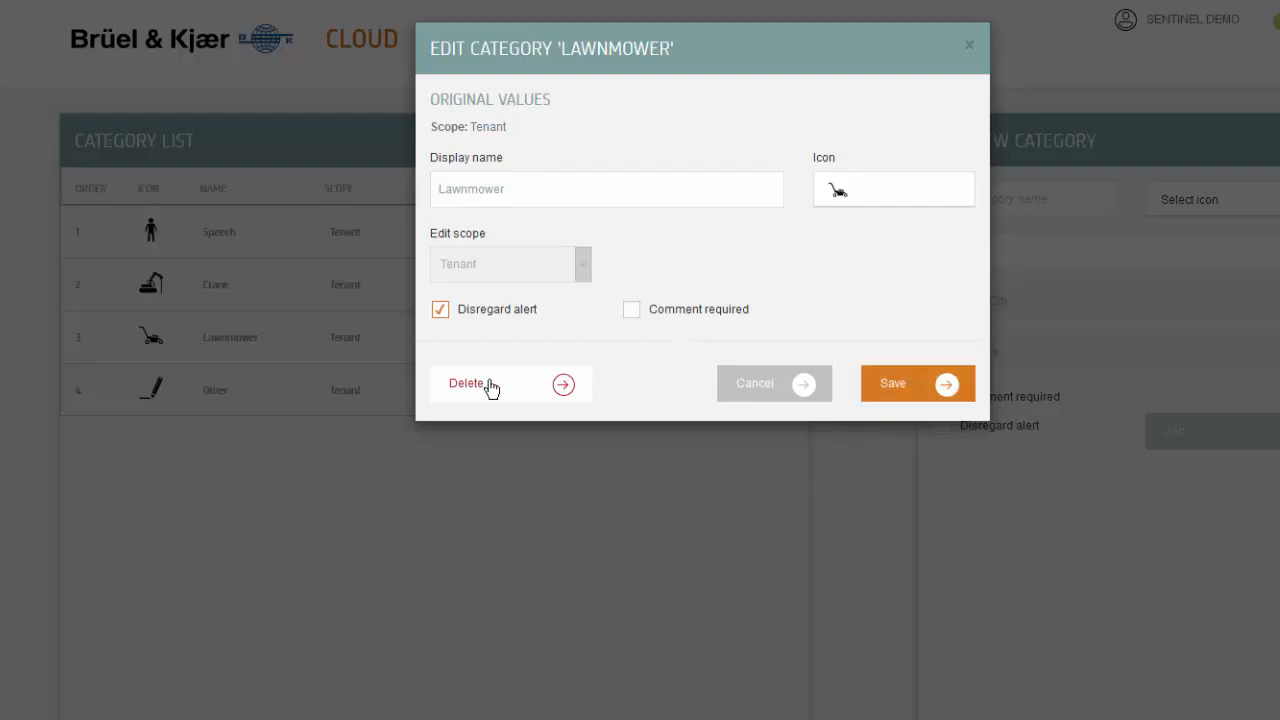
pyautogui.click(914, 385)
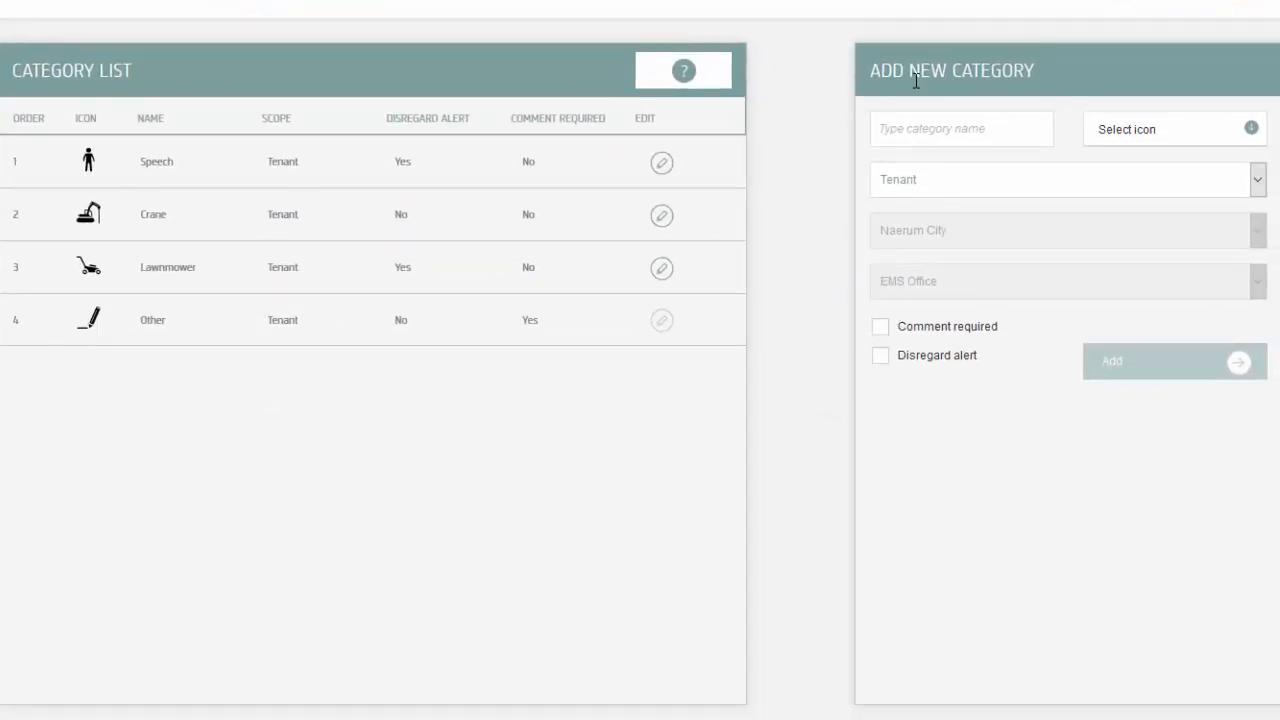
# Name the new alert category "Industrial" and choose the forklift icon for it
pyautogui.click(907, 128)
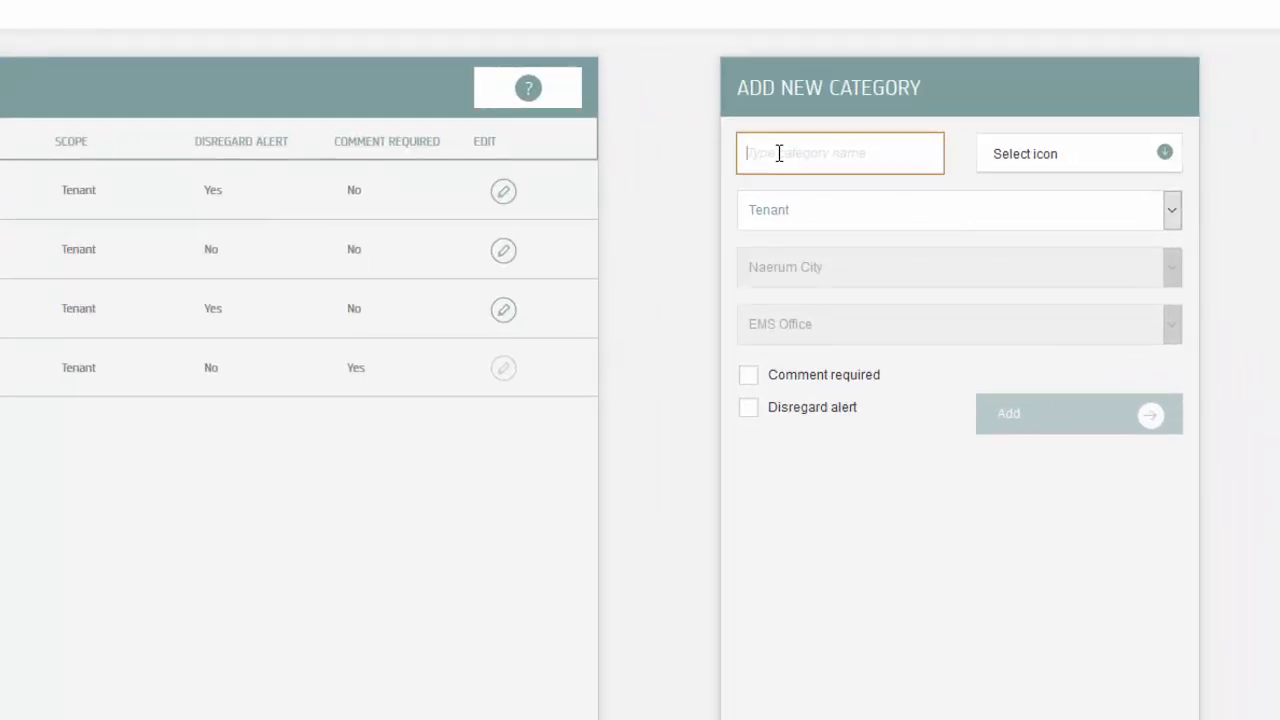
pyautogui.write('Industrial')
pyautogui.click(1114, 152)
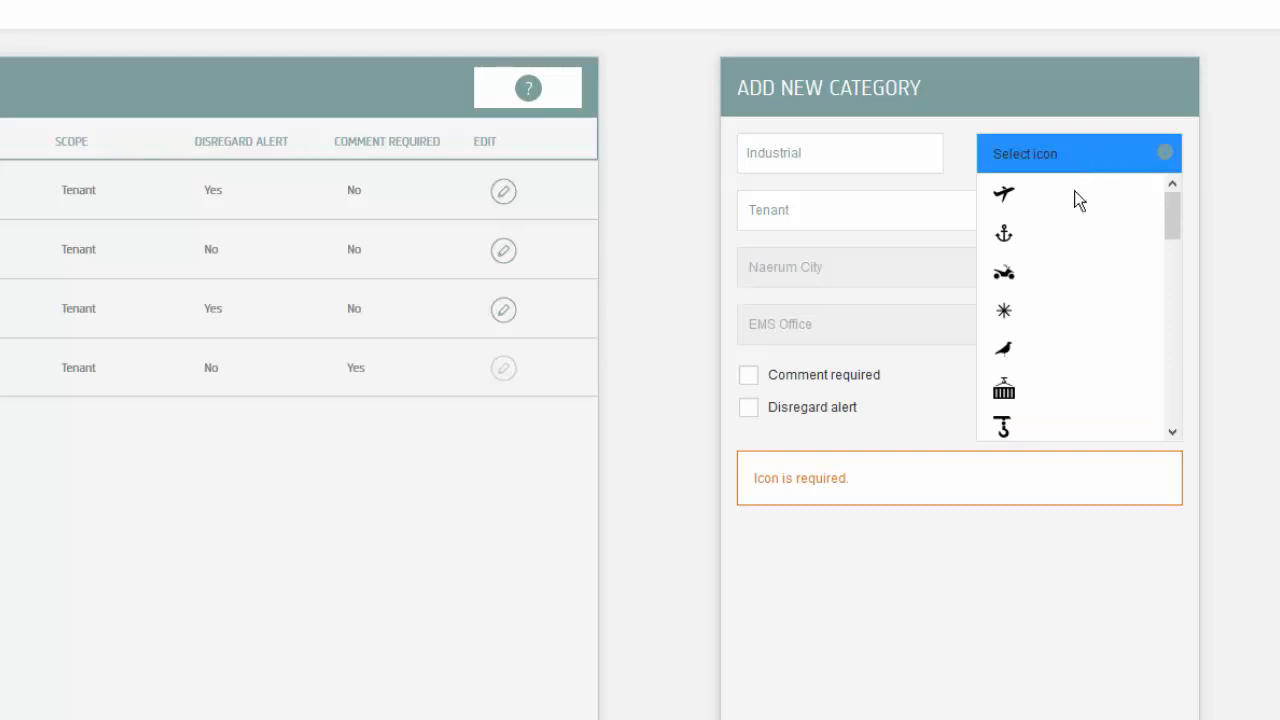
pyautogui.scroll(-3, 1038, 262)
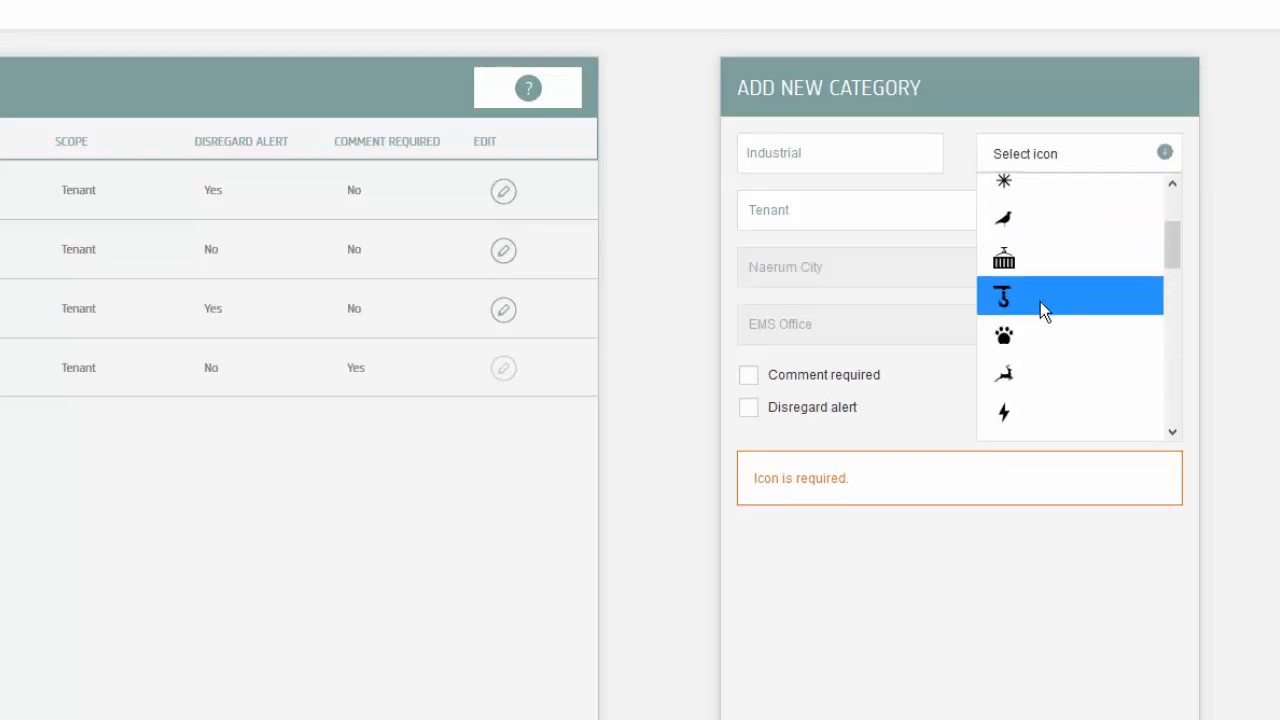
pyautogui.scroll(-2, 1040, 301)
pyautogui.click(1025, 232)
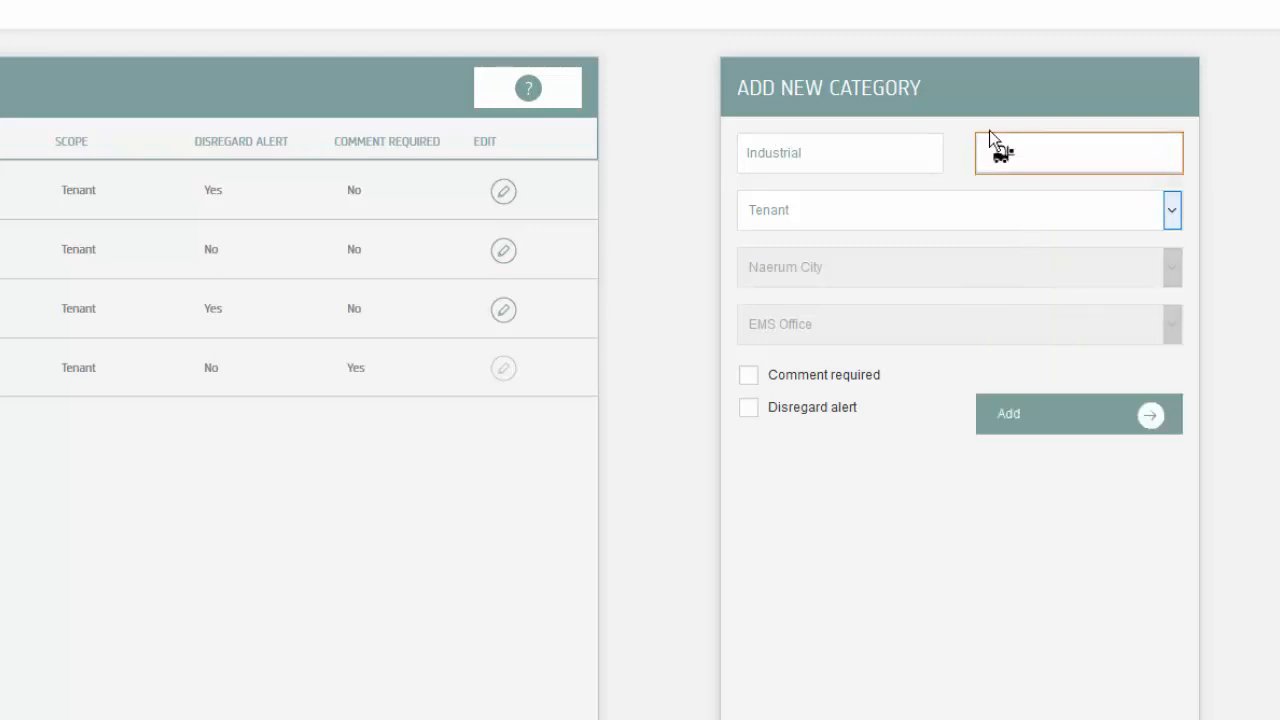
# Set the Industrial category's scope to Site and check the site choices with Naerum City selected
pyautogui.click(1172, 210)
pyautogui.click(1008, 274)
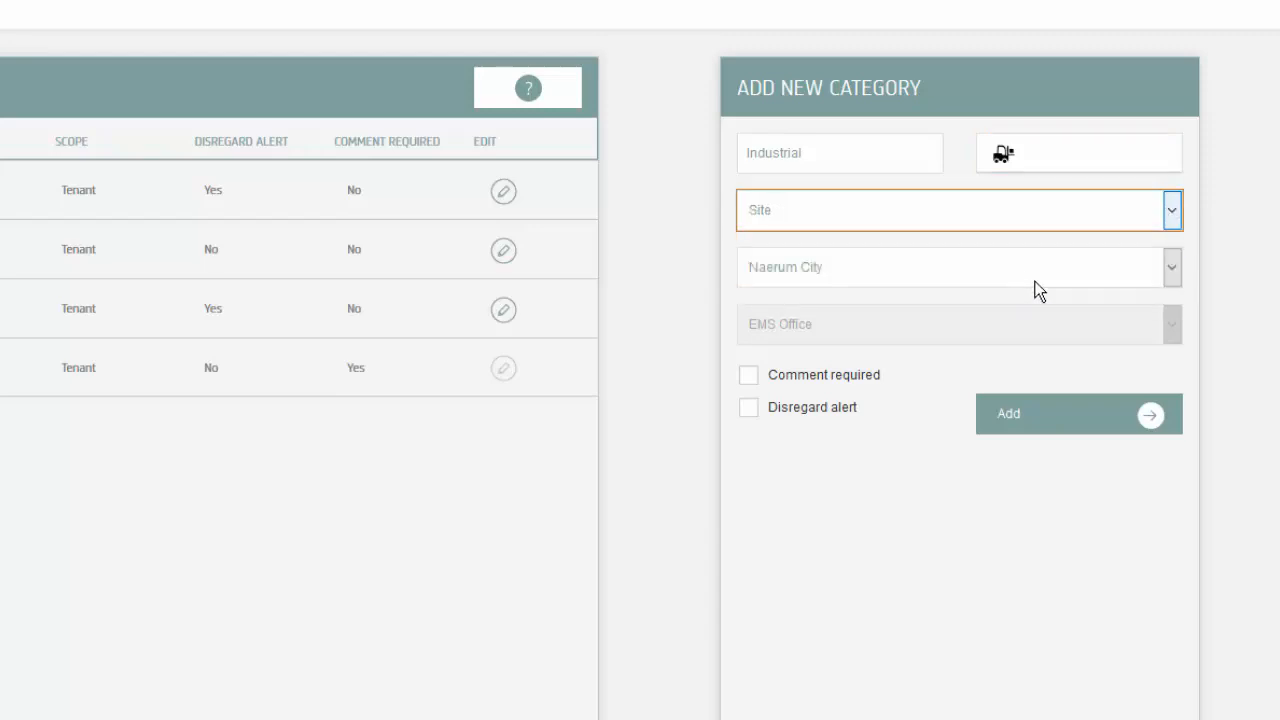
pyautogui.click(1171, 270)
pyautogui.click(1170, 270)
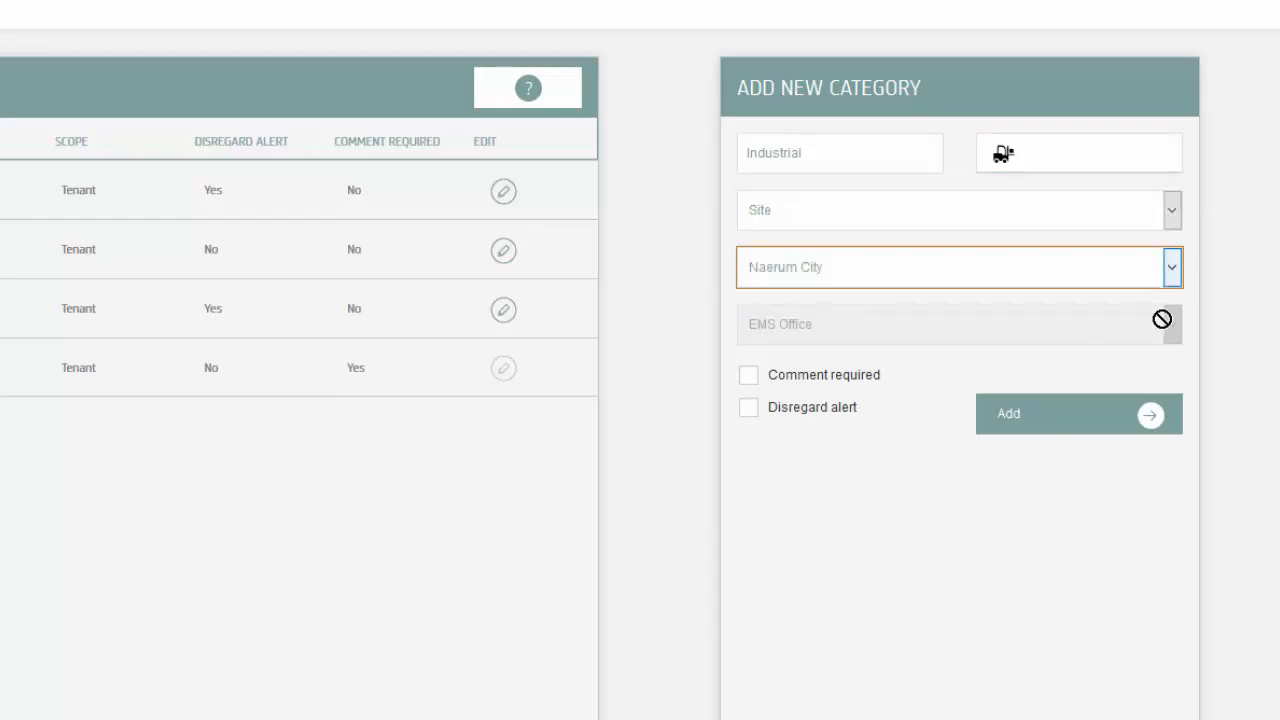
# Set the Industrial category's scope to Location, using Naerum City as the site and EMS Office as the location
pyautogui.click(1156, 222)
pyautogui.click(1060, 272)
pyautogui.press('Down')
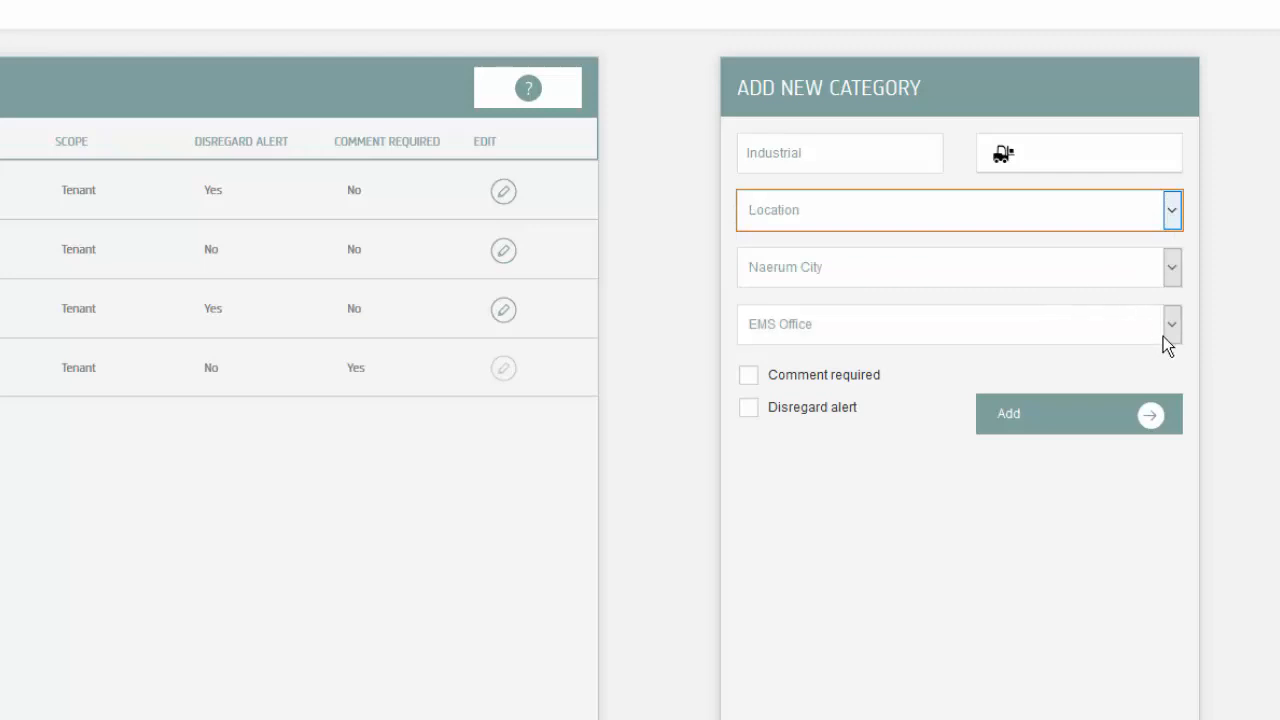
pyautogui.click(1172, 328)
pyautogui.click(1175, 332)
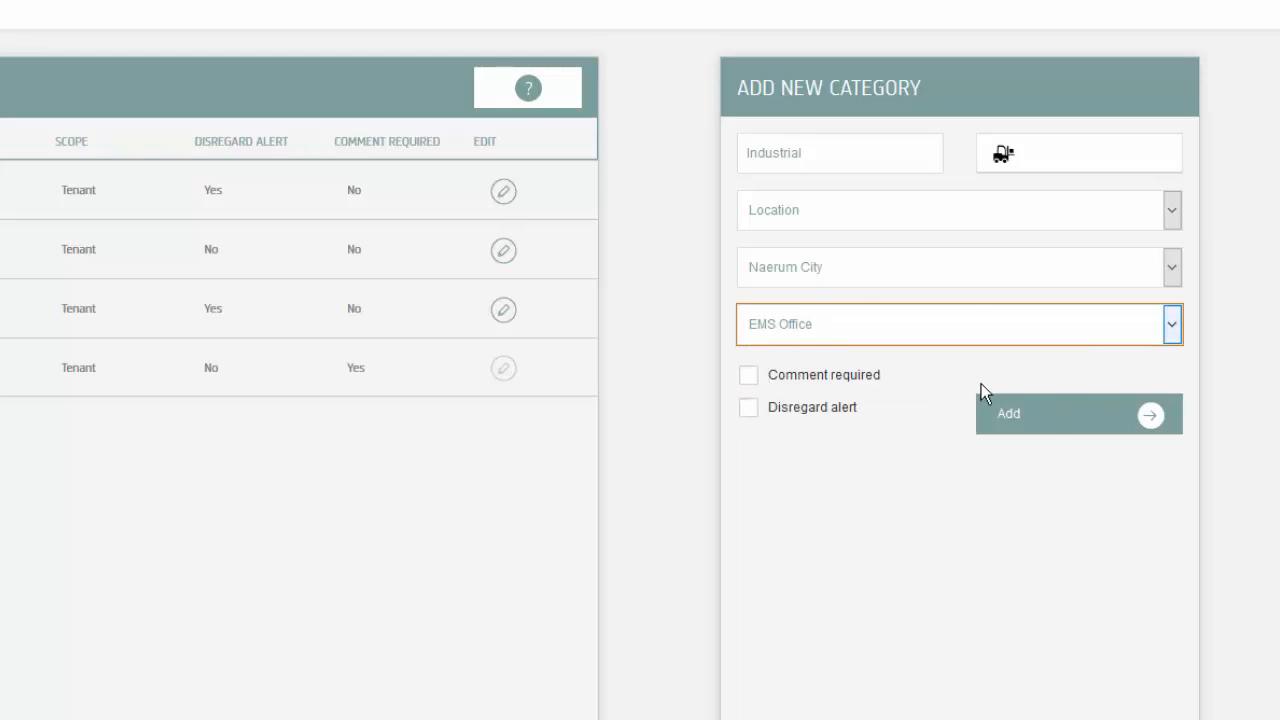
# Add the Industrial category and move it above Other in the category list
pyautogui.click(1044, 428)
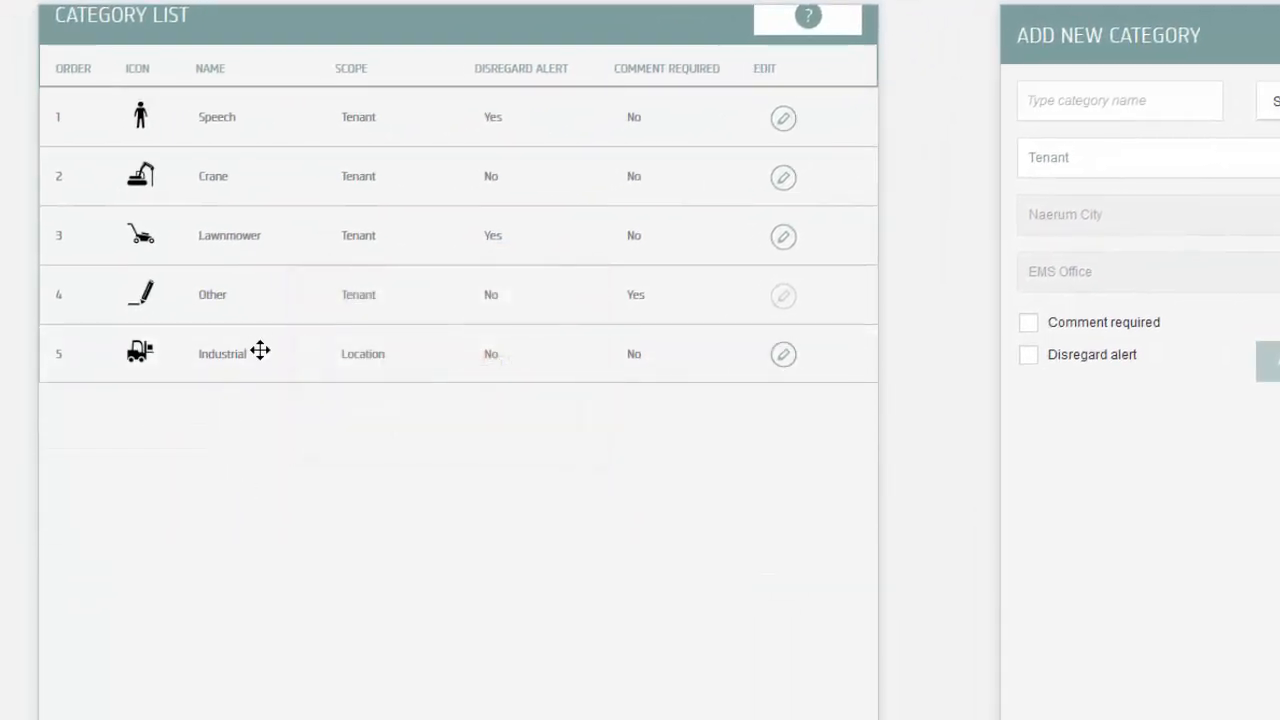
pyautogui.moveTo(257, 349); pyautogui.dragTo(277, 282)
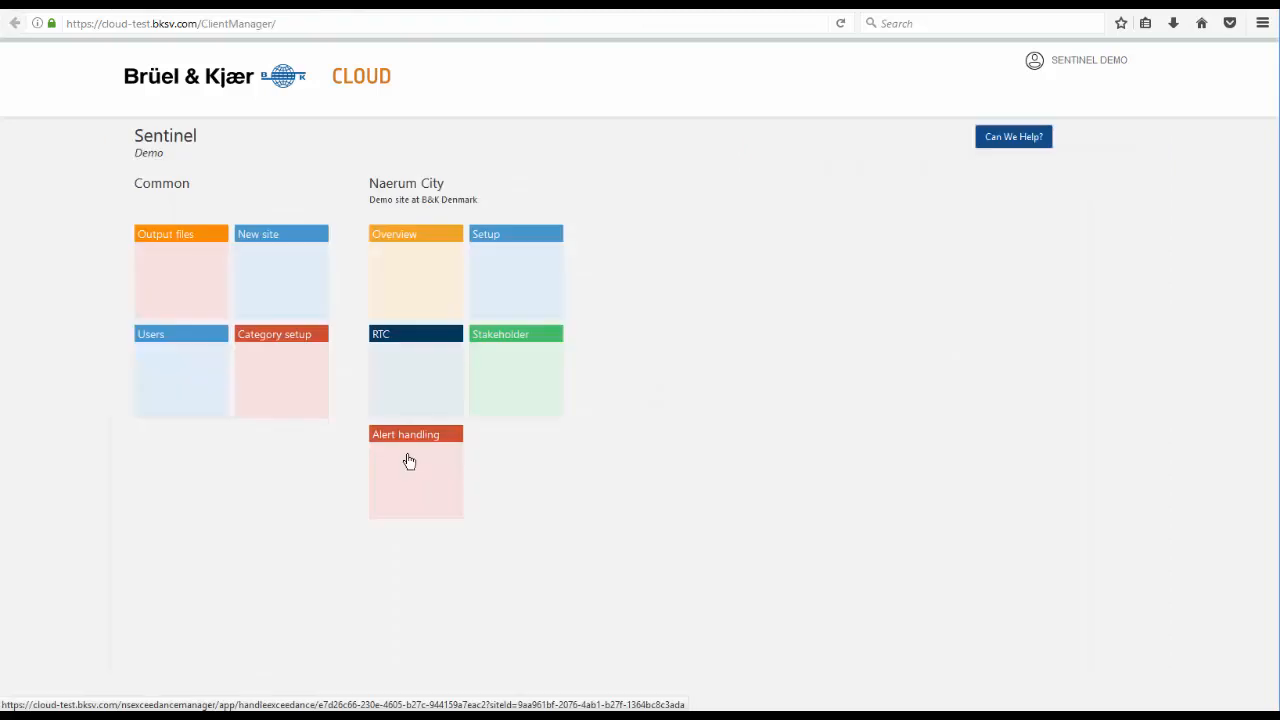
# Open alert handling for the Naerum City site and examine the most recent noise alert's sound and classification options
pyautogui.click(408, 460)
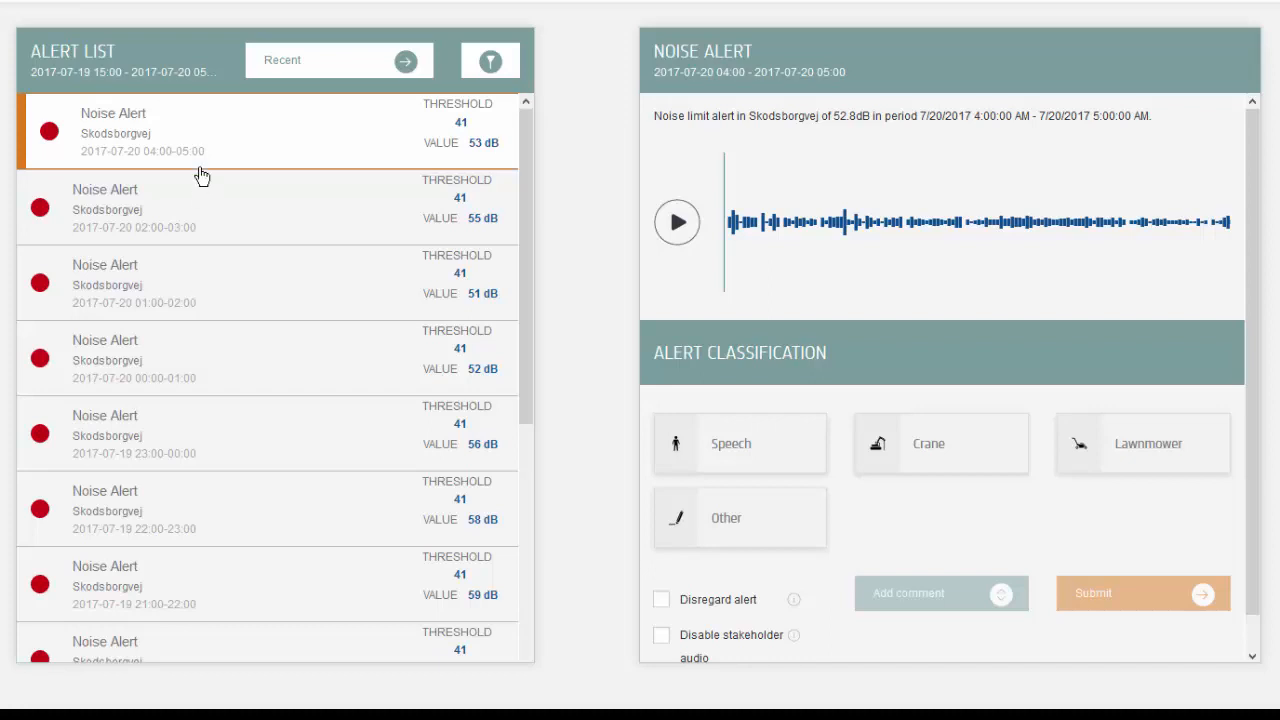
pyautogui.scroll(-2, 190, 347)
pyautogui.scroll(2, 190, 347)
pyautogui.scroll(-1, 1063, 519)
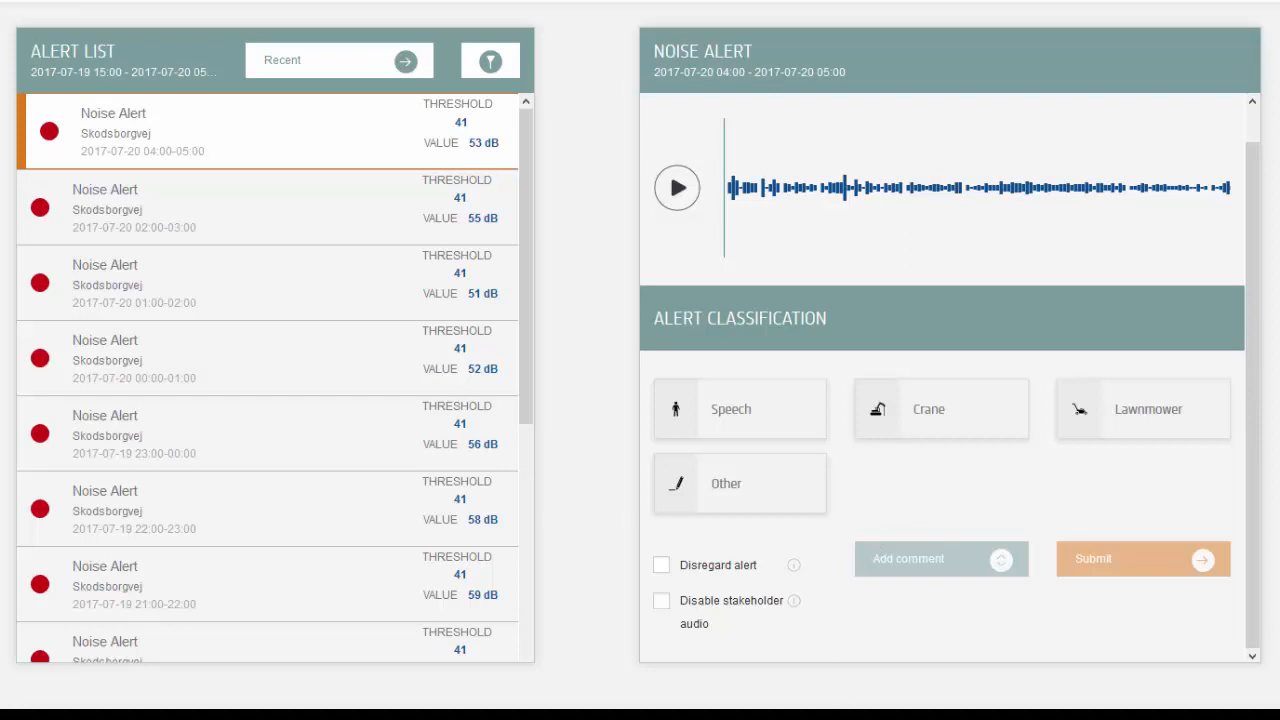
pyautogui.click(927, 564)
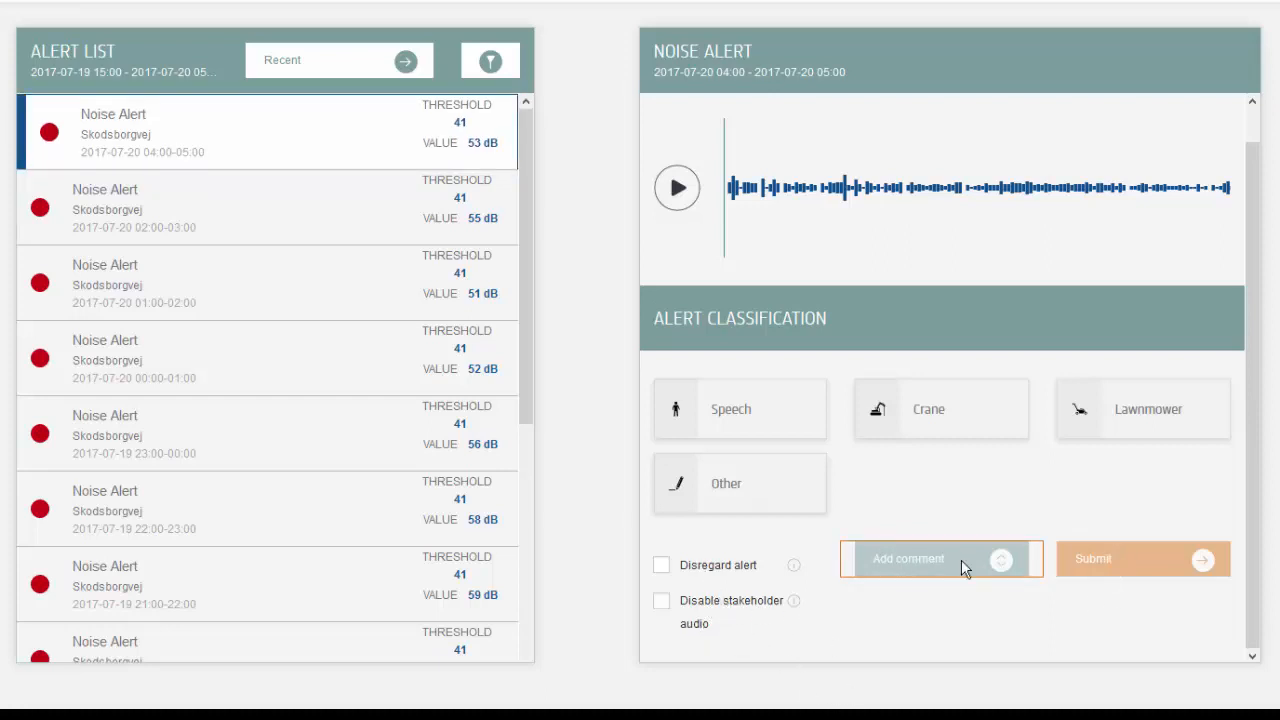
# View the 2017-07-20 noise alerts for 02:00-03:00 and 00:00-01:00 in the alert list
pyautogui.click(246, 238)
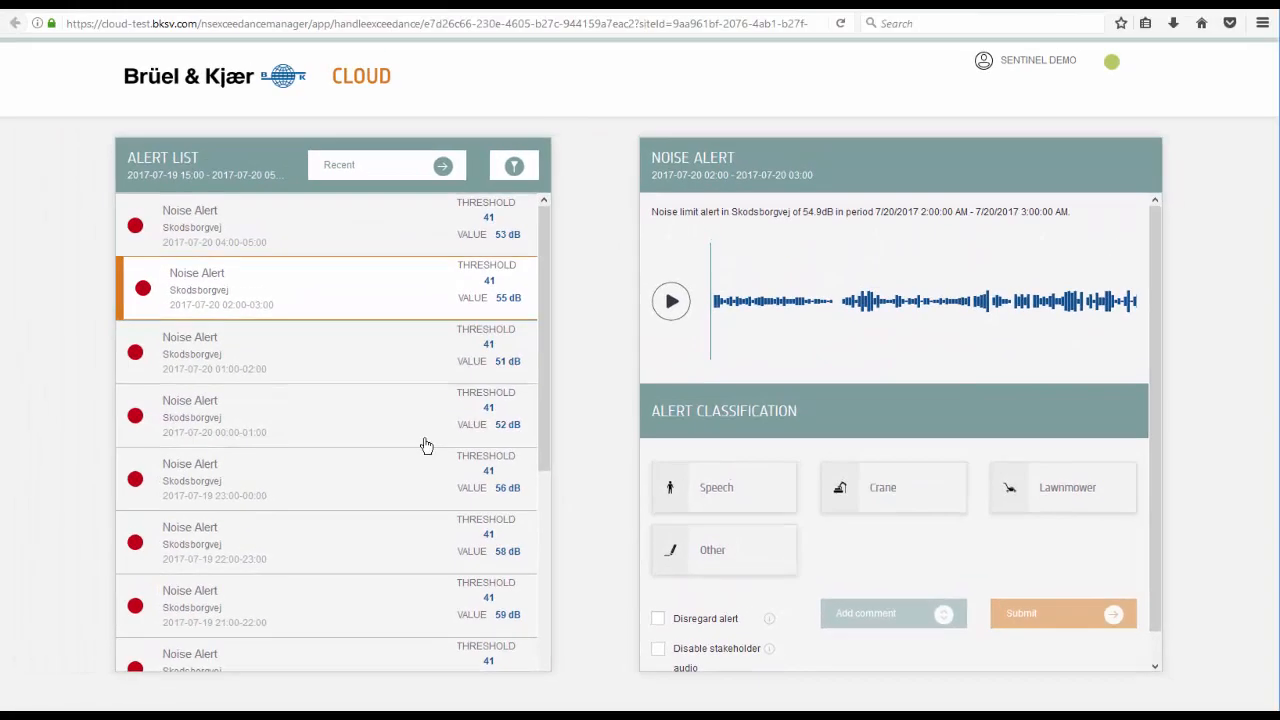
pyautogui.click(426, 445)
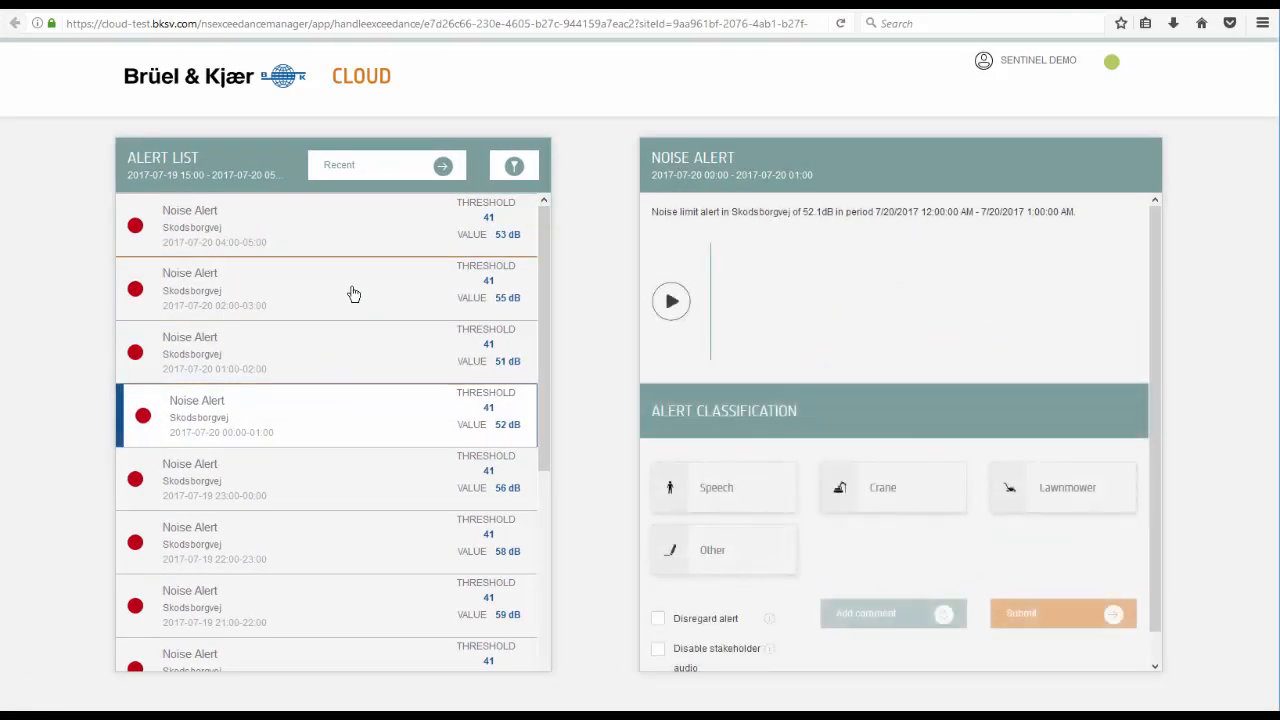
pyautogui.moveTo(353, 293); pyautogui.dragTo(306, 557)
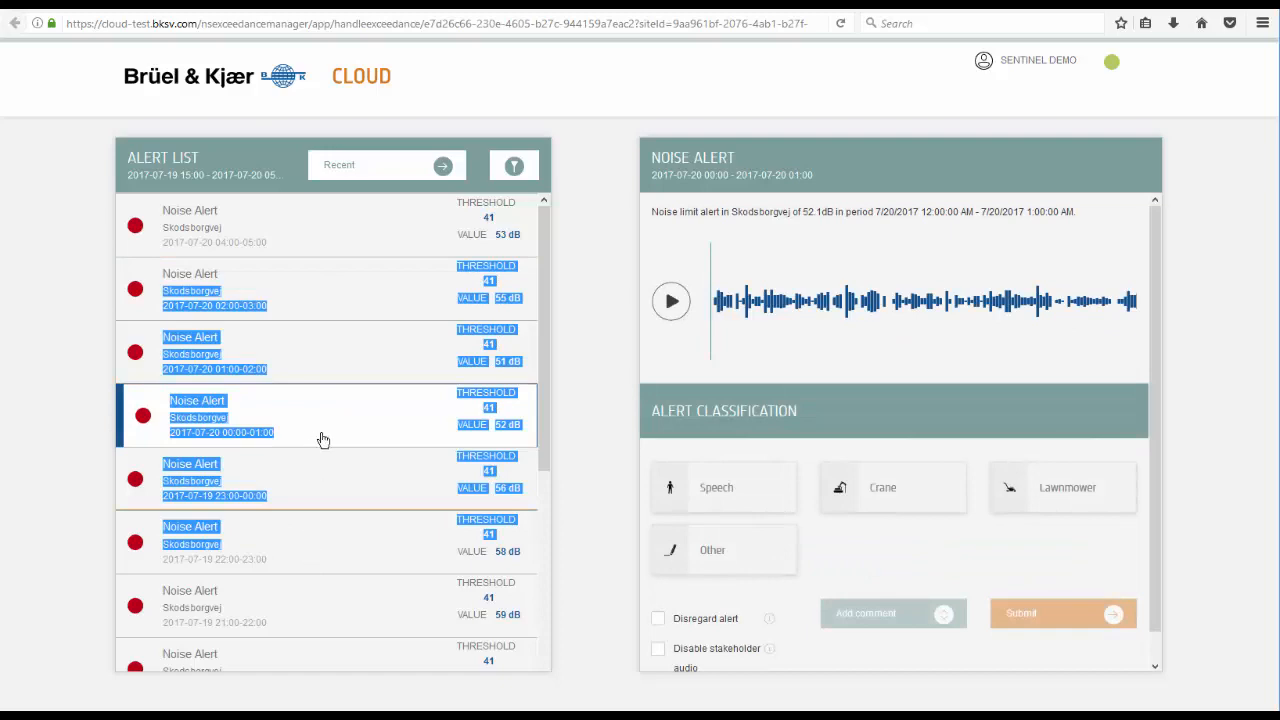